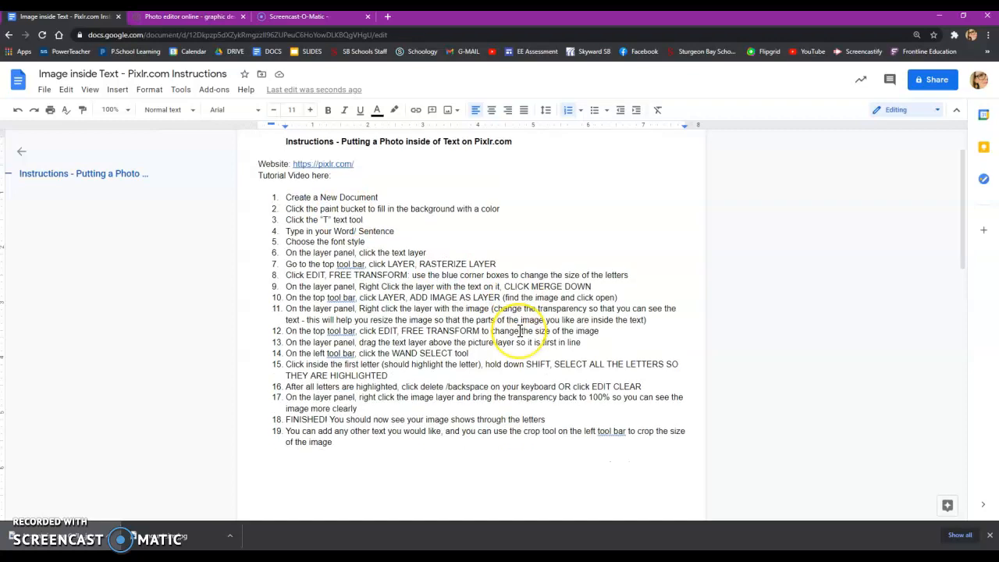
# - Review the example image with photo-filled lettering and the instructions for putting a photo inside text
pyautogui.scroll(-1, 518, 331)
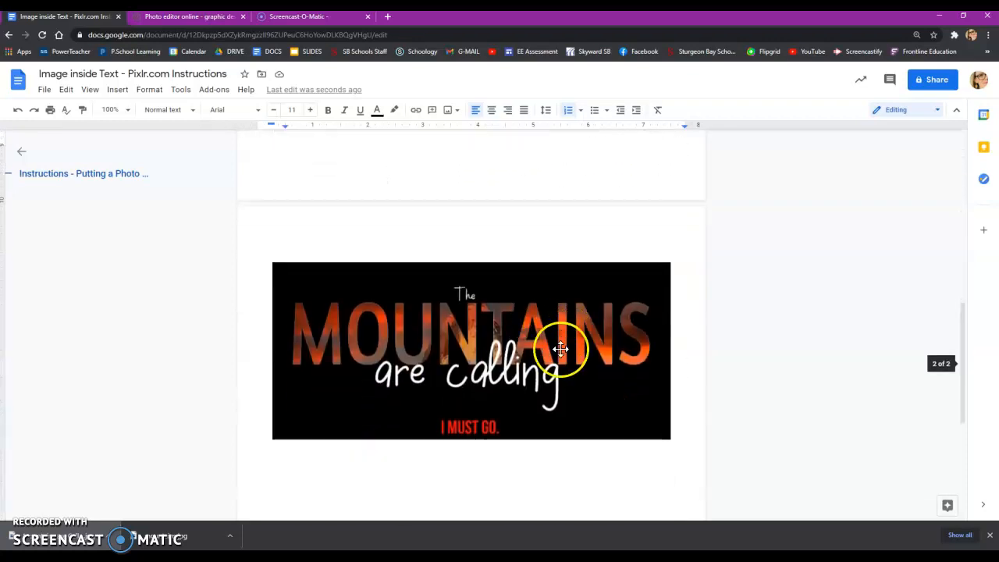
pyautogui.click(524, 323)
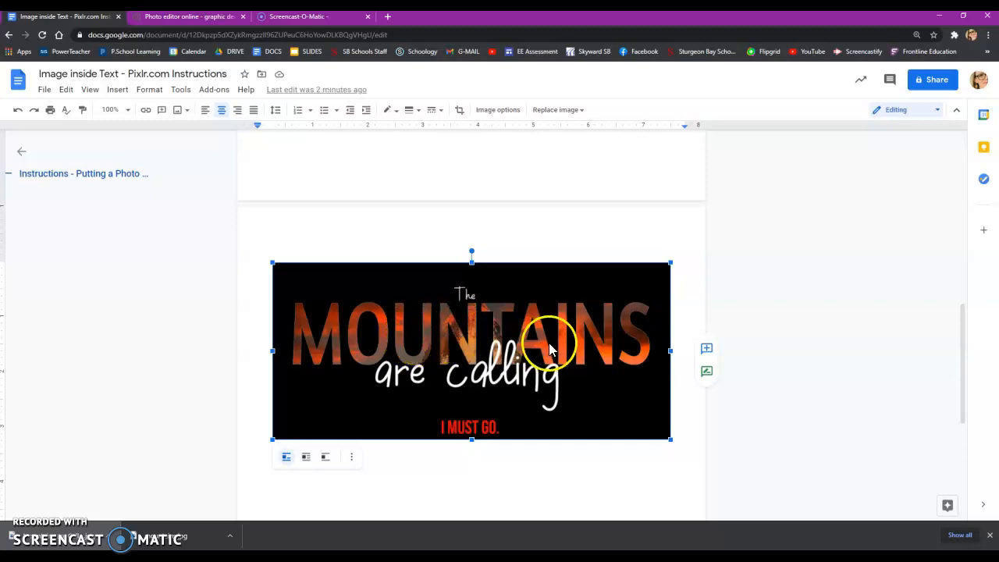
pyautogui.scroll(10, 412, 334)
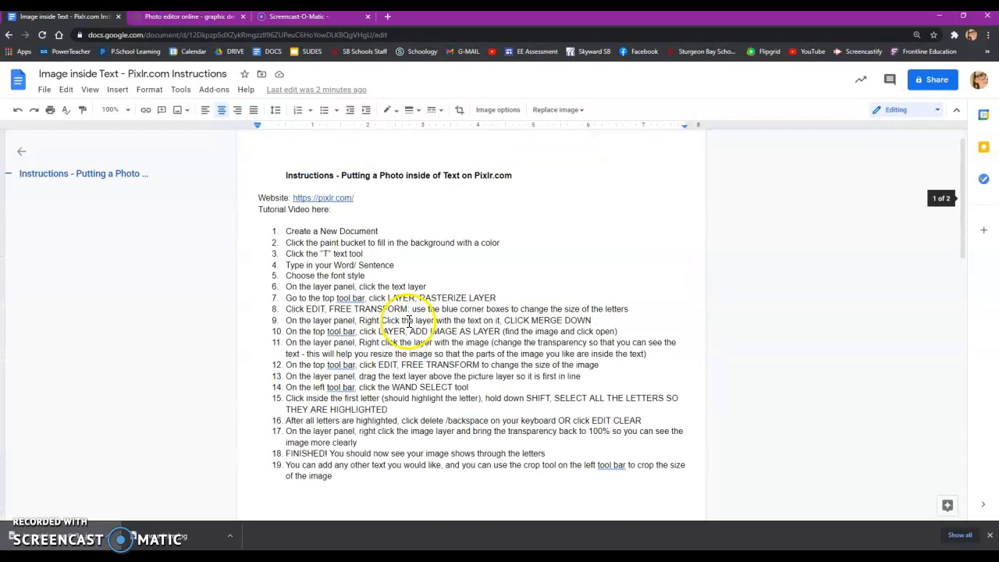
# - Open the pixlr.com link from the instructions, close the duplicate Pixlr page, and launch the Pixlr E advanced photo editor
pyautogui.click(395, 230)
pyautogui.click(302, 197)
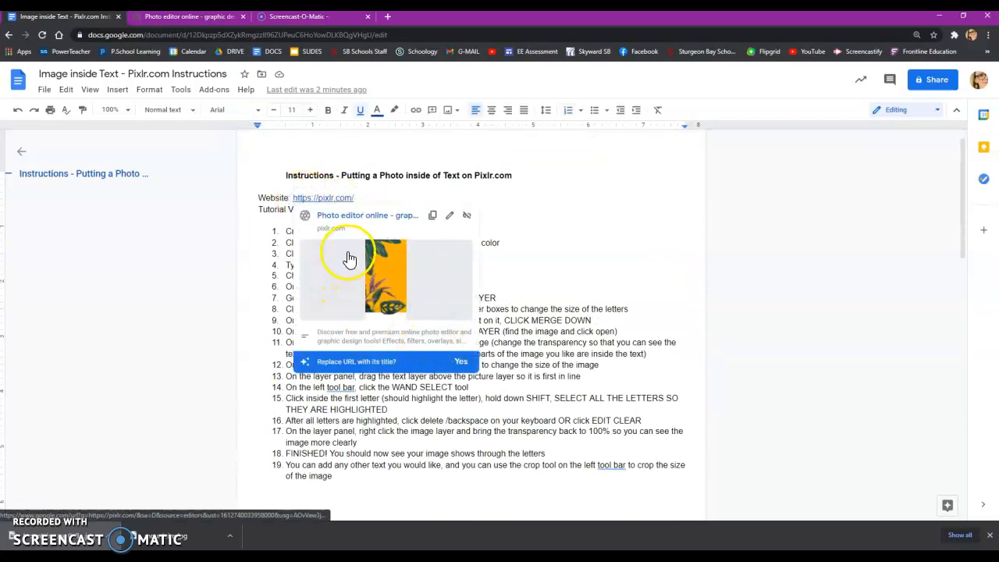
pyautogui.click(337, 214)
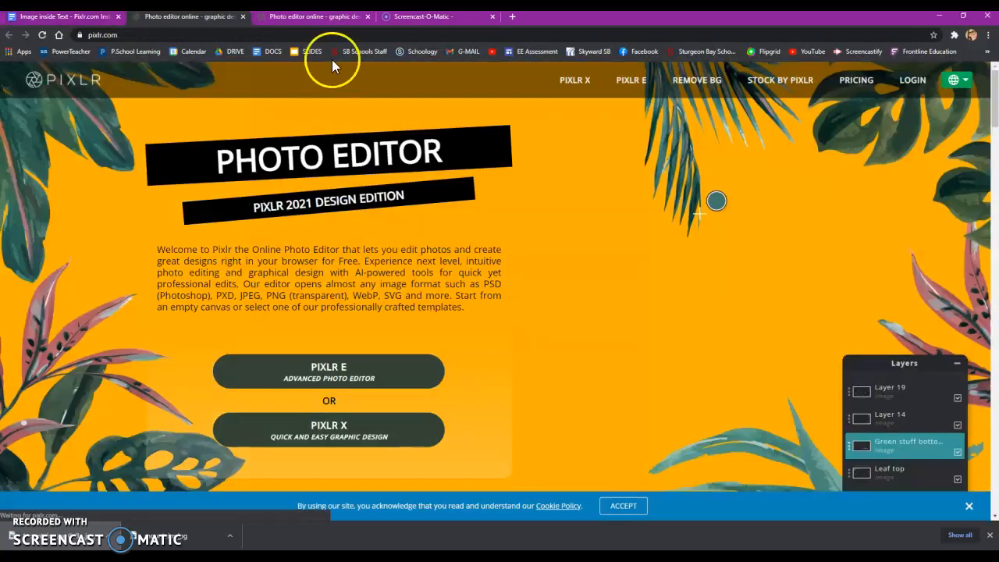
pyautogui.click(368, 16)
pyautogui.click(336, 17)
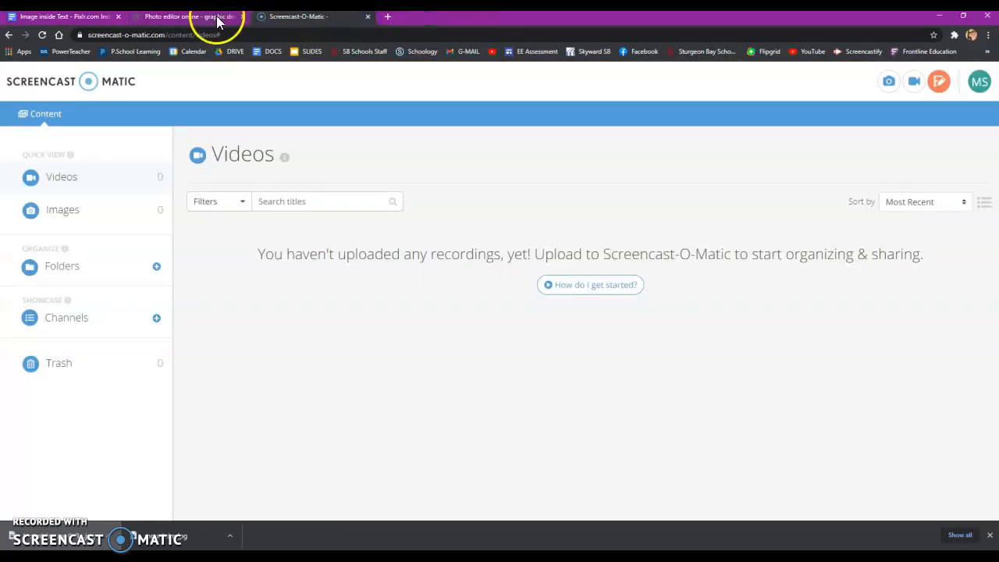
pyautogui.click(234, 18)
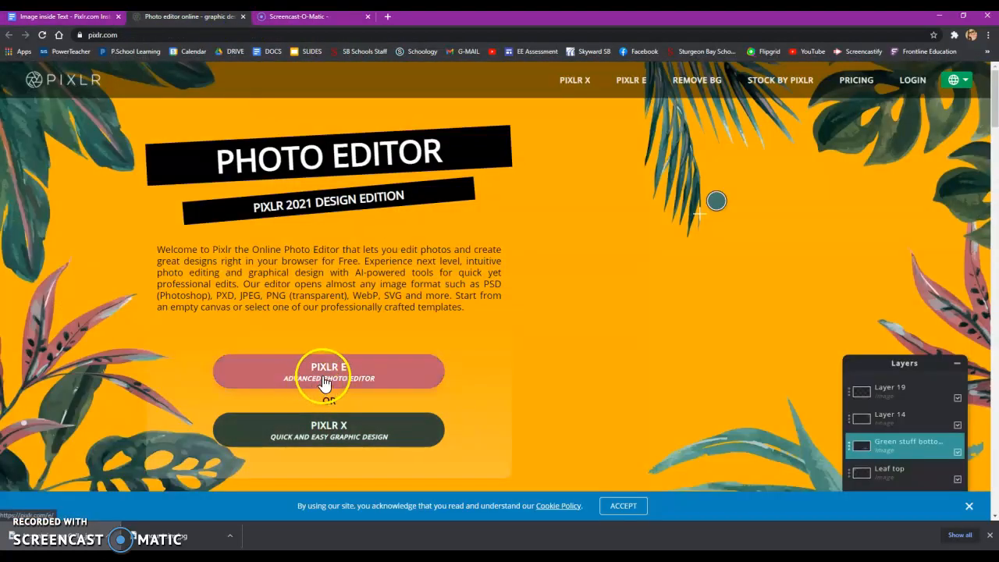
pyautogui.click(392, 377)
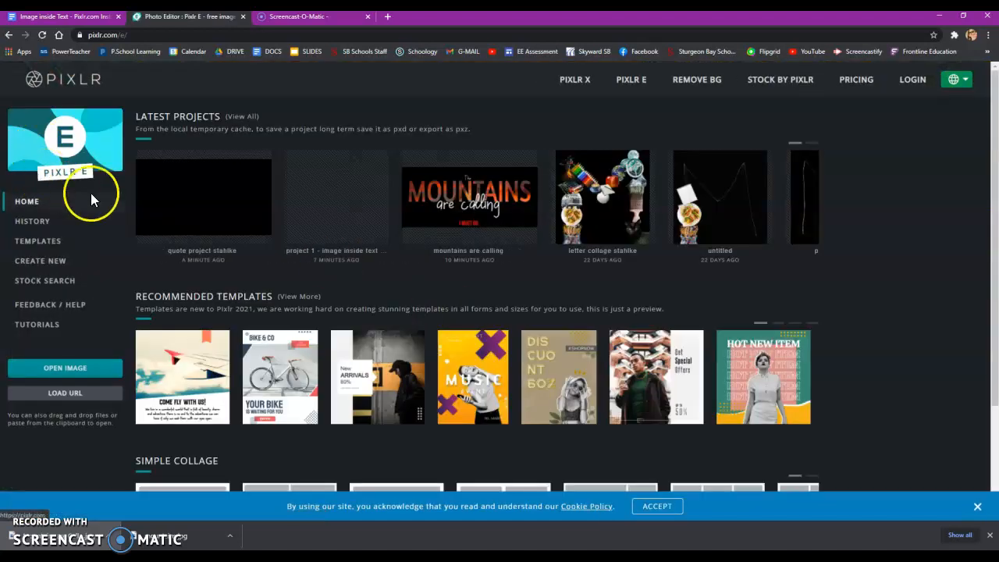
# - Start a new document and name it "Text and Image Project -" followed by the author's surname
pyautogui.click(64, 264)
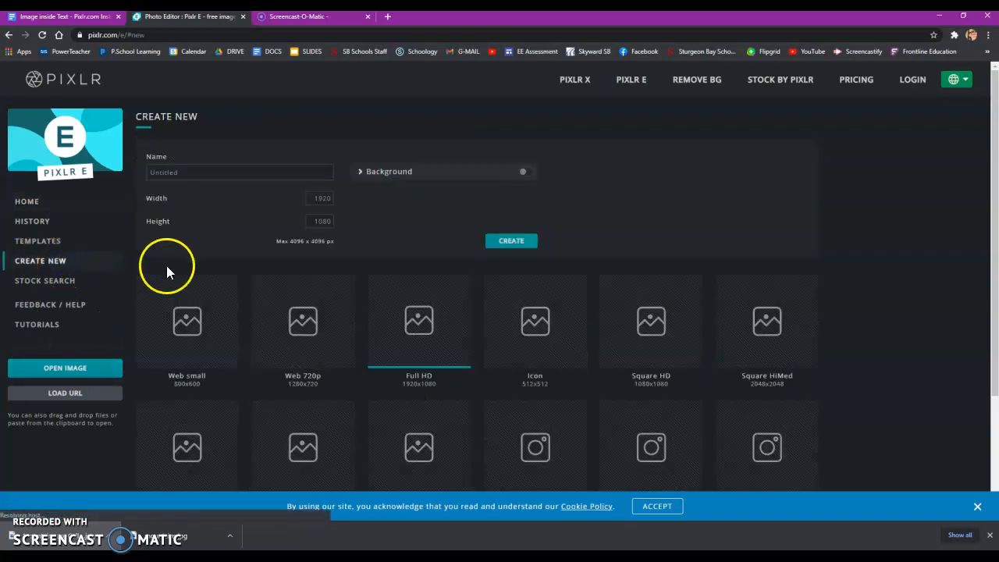
pyautogui.moveTo(192, 174); pyautogui.dragTo(50, 153)
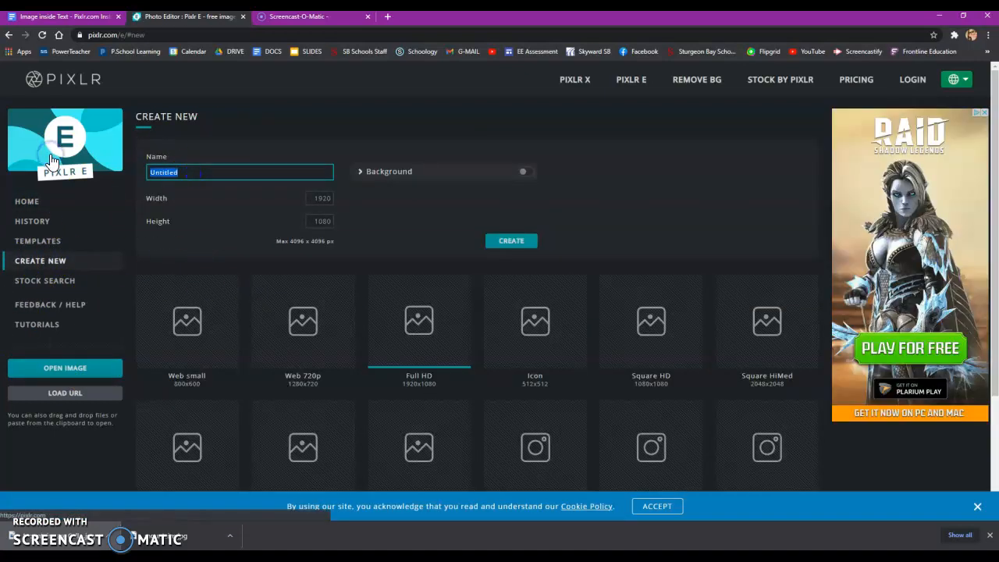
pyautogui.write('Text and image')
pyautogui.press('BackSpace')
pyautogui.press('BackSpace')
pyautogui.press('BackSpace')
pyautogui.press('BackSpace')
pyautogui.press('BackSpace')
pyautogui.write('Image Project - Stahlk')
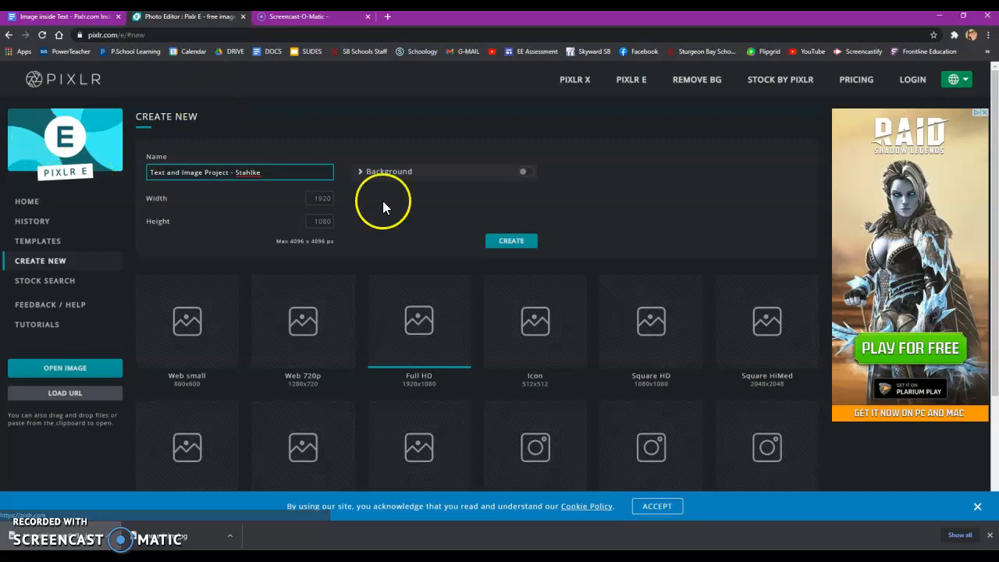
# - Create the document with a width of 1920 and a height of 1080 pixels
pyautogui.click(319, 204)
pyautogui.click(323, 219)
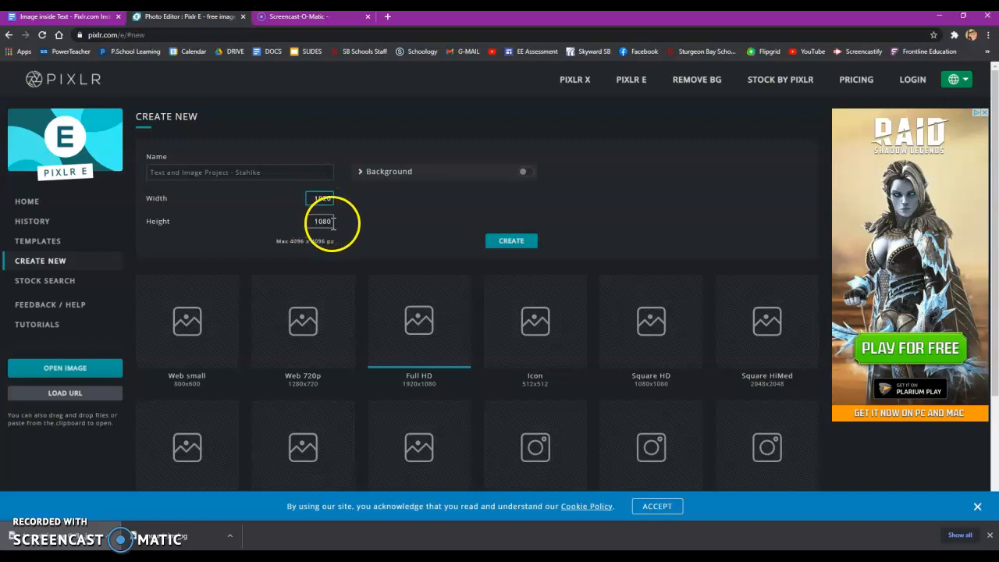
pyautogui.click(534, 248)
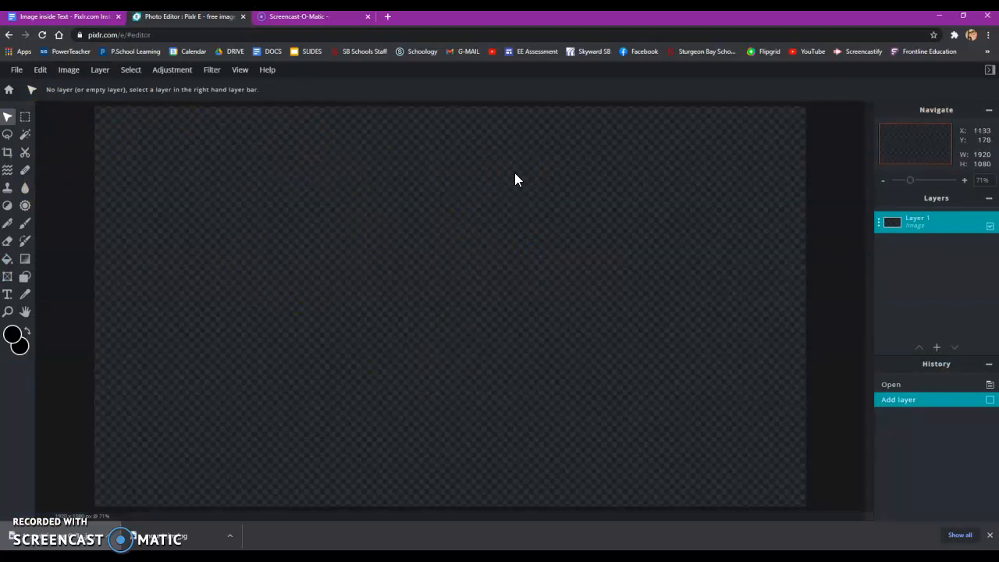
# - Fill the empty canvas layer with black (#000000) using the paint bucket
pyautogui.click(10, 265)
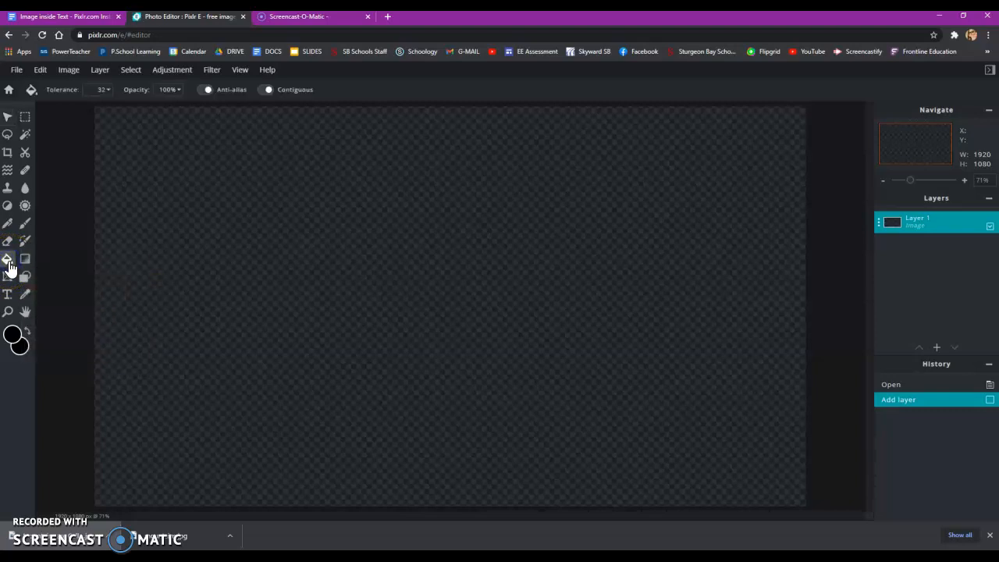
pyautogui.click(13, 336)
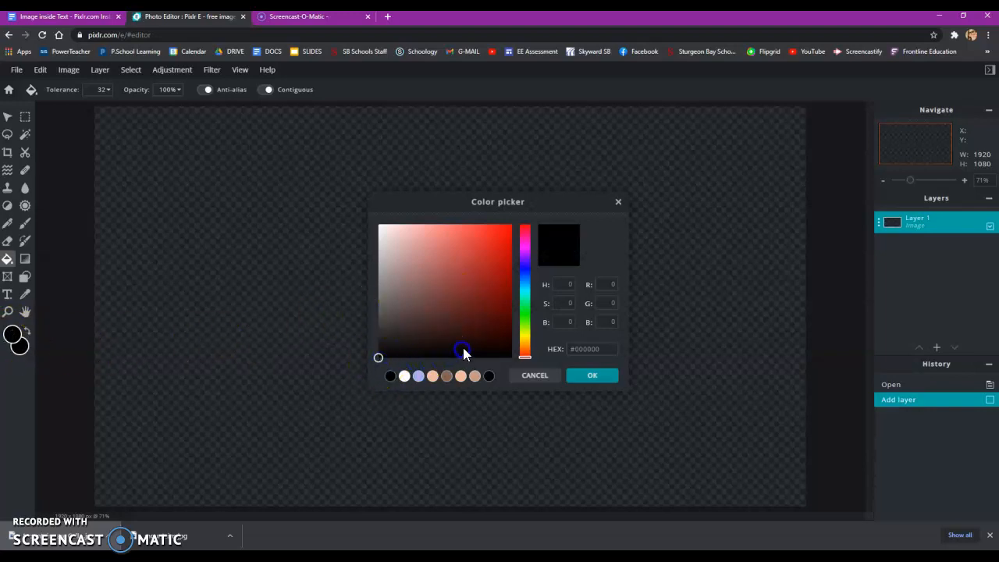
pyautogui.click(478, 287)
pyautogui.click(418, 259)
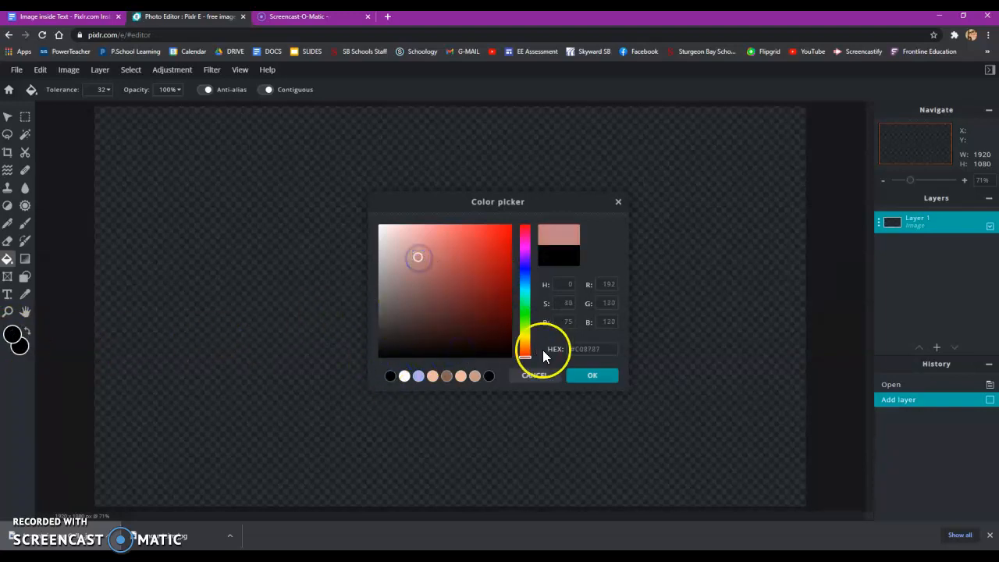
pyautogui.moveTo(525, 360); pyautogui.dragTo(540, 378)
pyautogui.moveTo(417, 258)
pyautogui.mouseDown()
pyautogui.moveTo(424, 315)
pyautogui.moveTo(390, 358)
pyautogui.mouseUp()
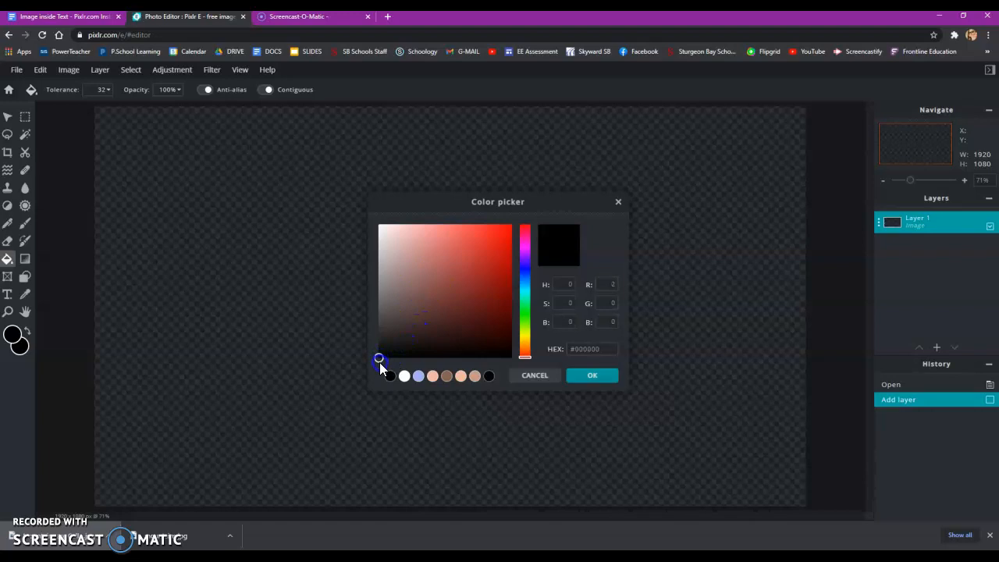
pyautogui.click(587, 376)
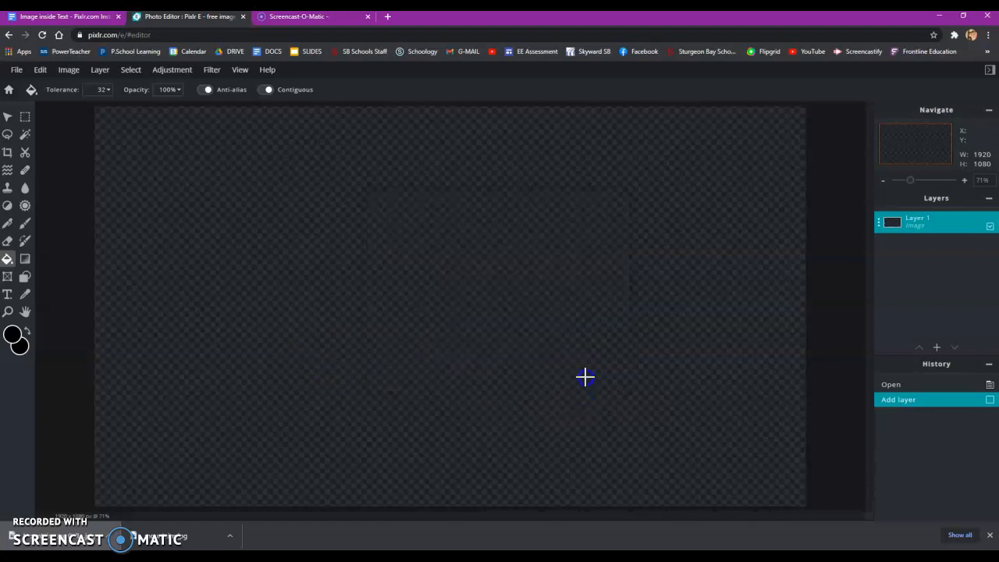
pyautogui.click(413, 247)
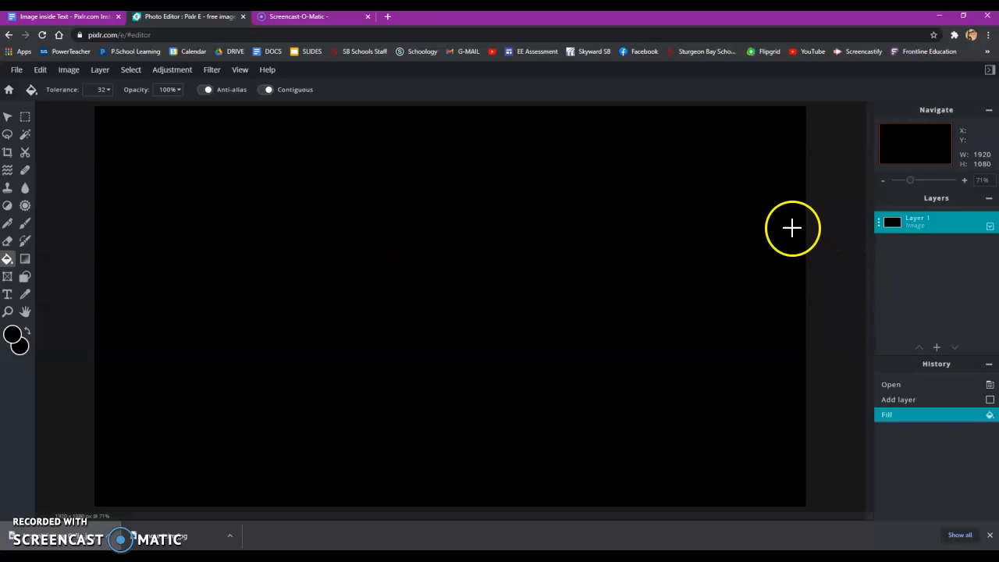
# - Check the example image and written steps in the Google Docs instructions, and return to the Pixlr document
pyautogui.click(55, 22)
pyautogui.scroll(-10, 490, 245)
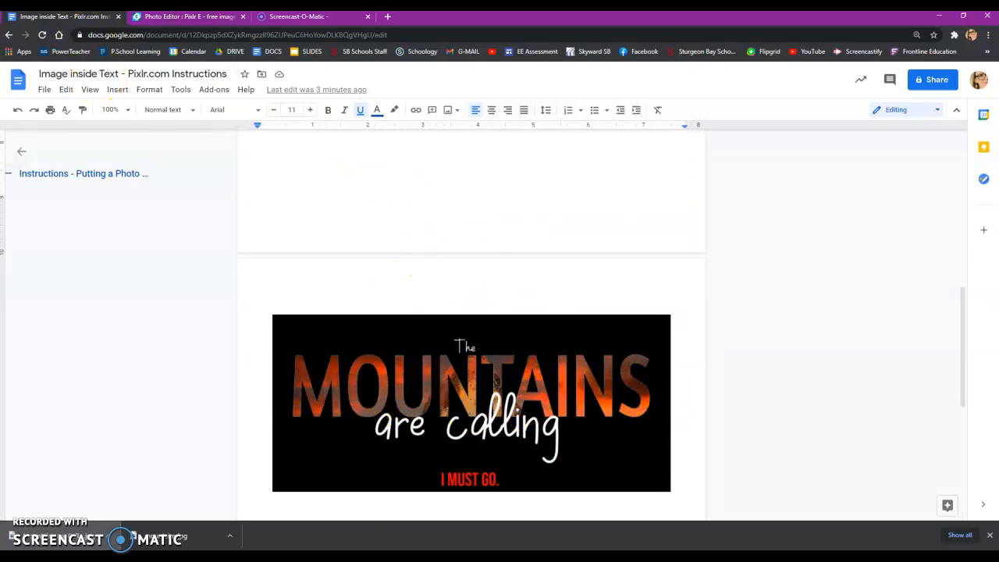
pyautogui.scroll(5, 412, 230)
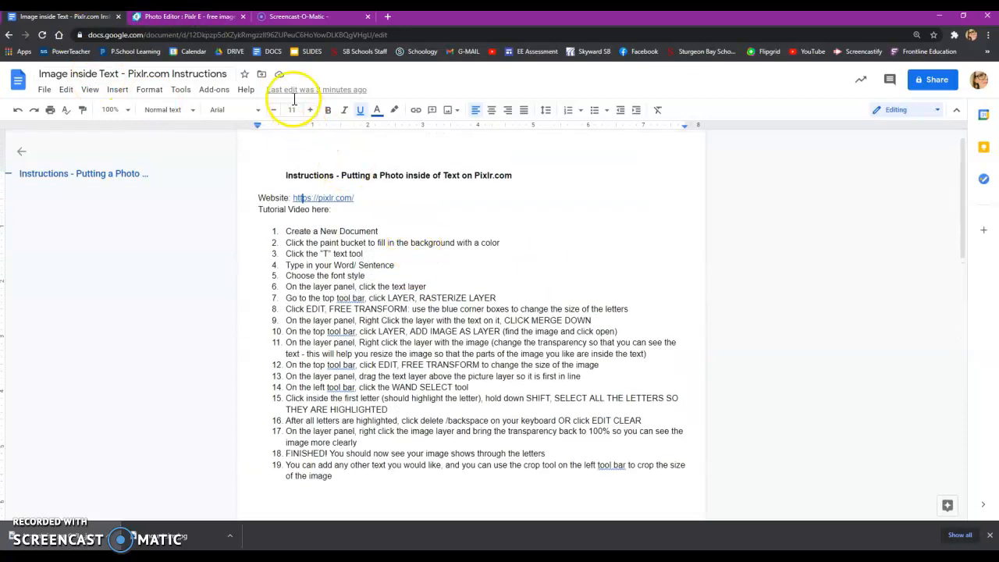
pyautogui.click(211, 17)
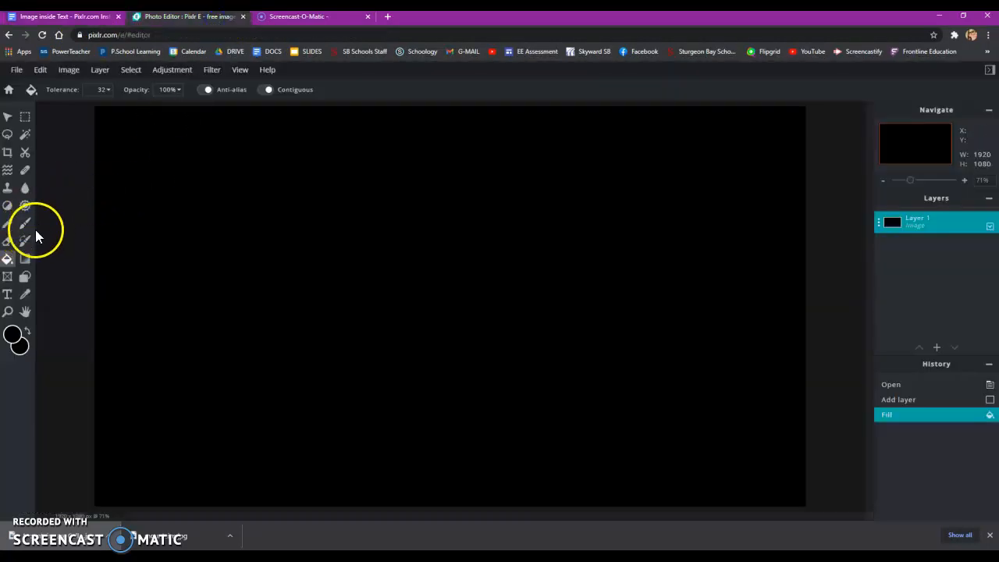
# - Add a new text layer over the black background reading "MOUNTAINS"
pyautogui.click(8, 298)
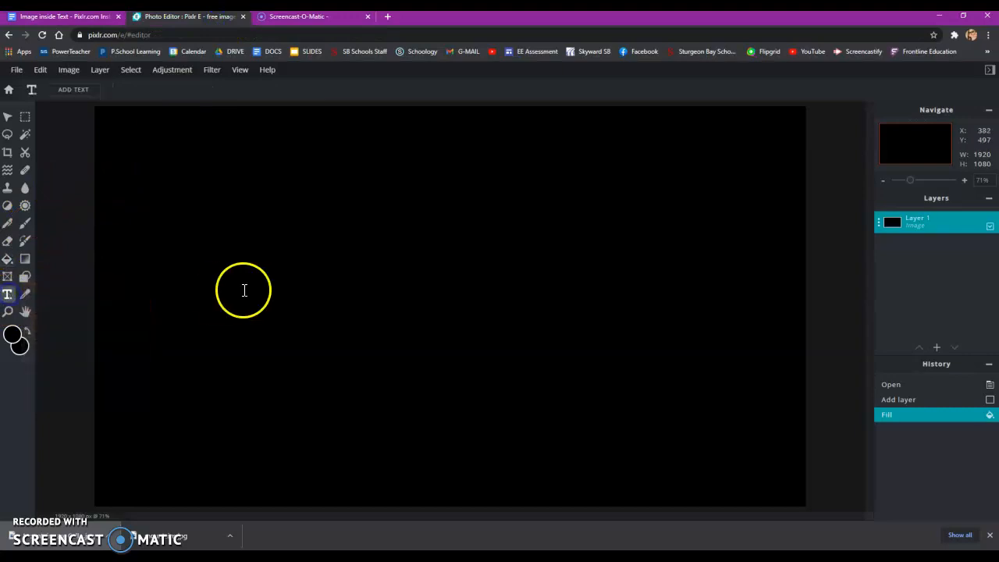
pyautogui.click(336, 259)
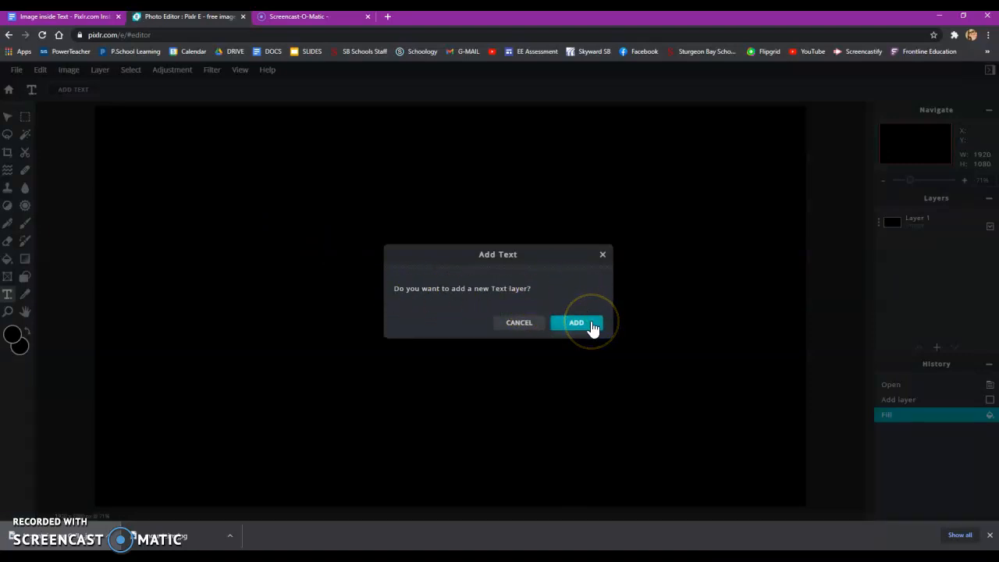
pyautogui.click(593, 324)
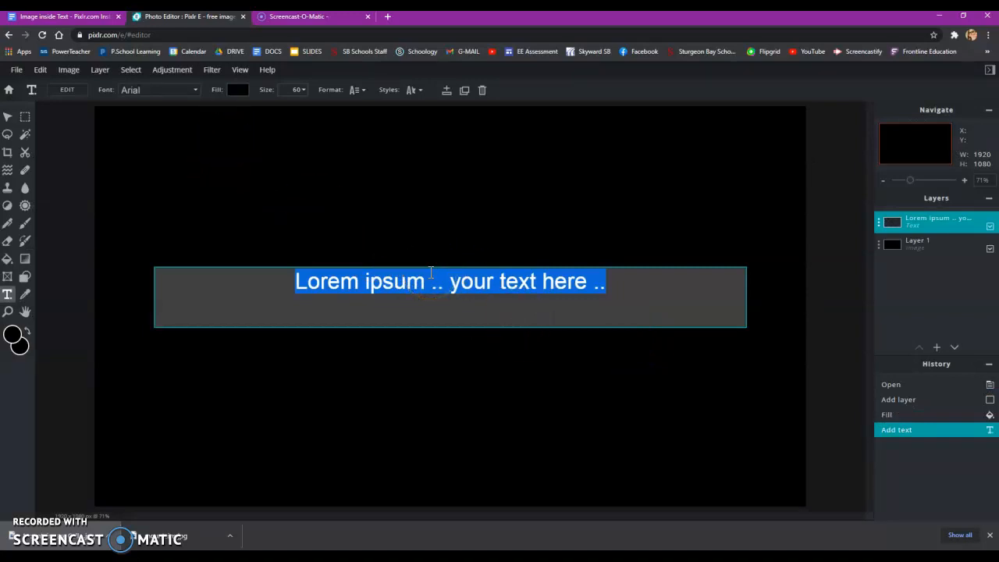
pyautogui.write('MOUNTAIN')
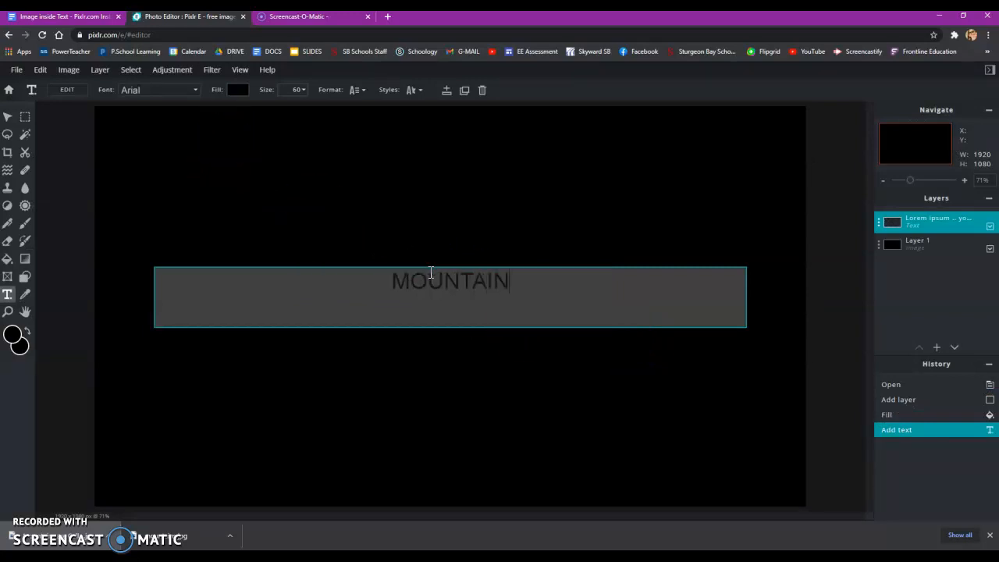
pyautogui.write('S')
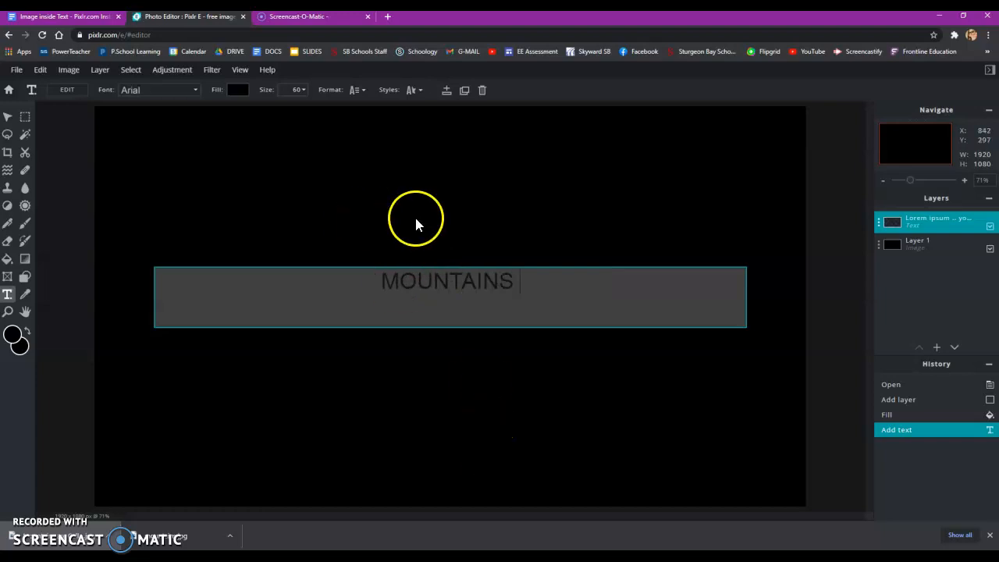
# - Set the fill color of the MOUNTAINS text to white (#FEFDFD)
pyautogui.moveTo(524, 278); pyautogui.dragTo(379, 271)
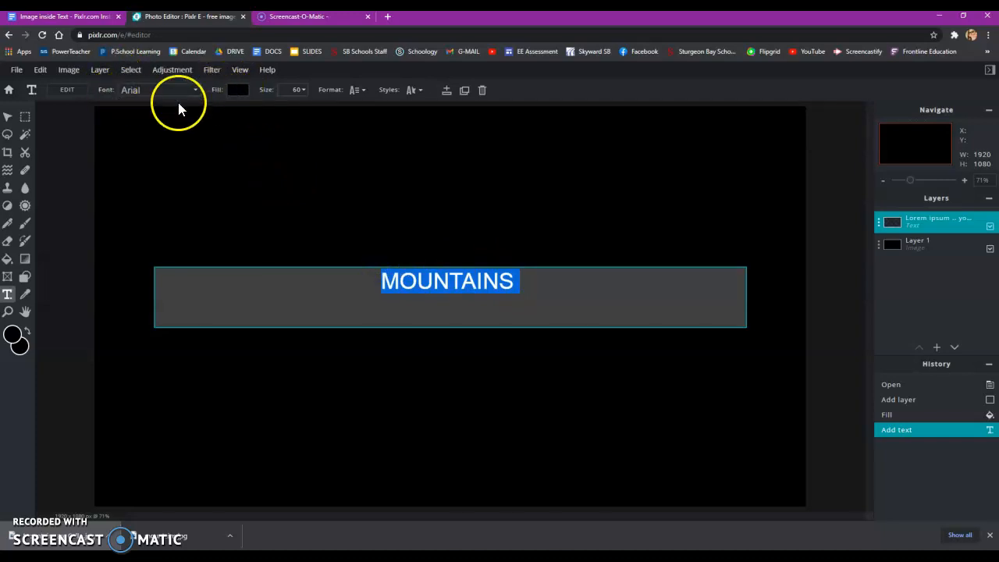
pyautogui.click(239, 91)
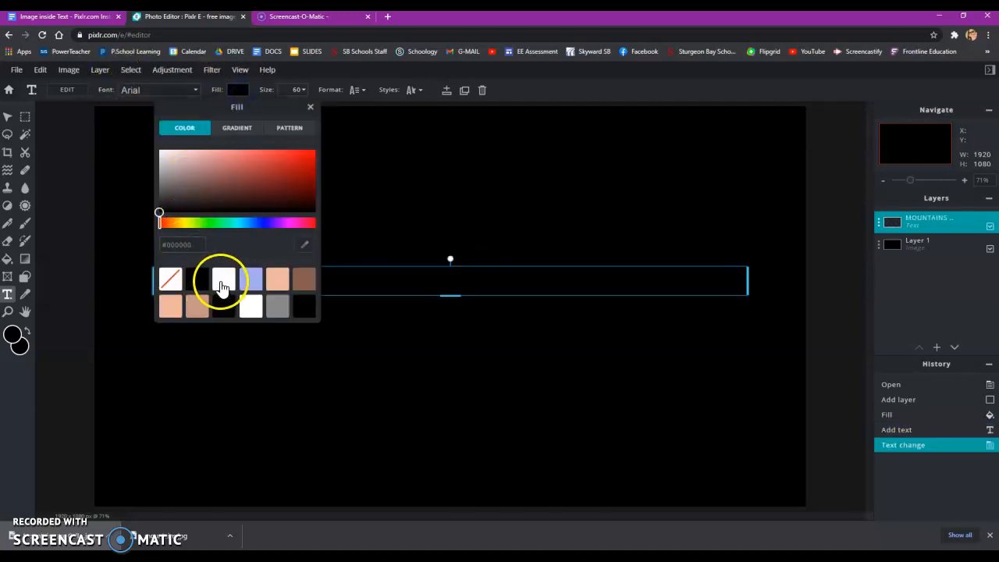
pyautogui.click(222, 279)
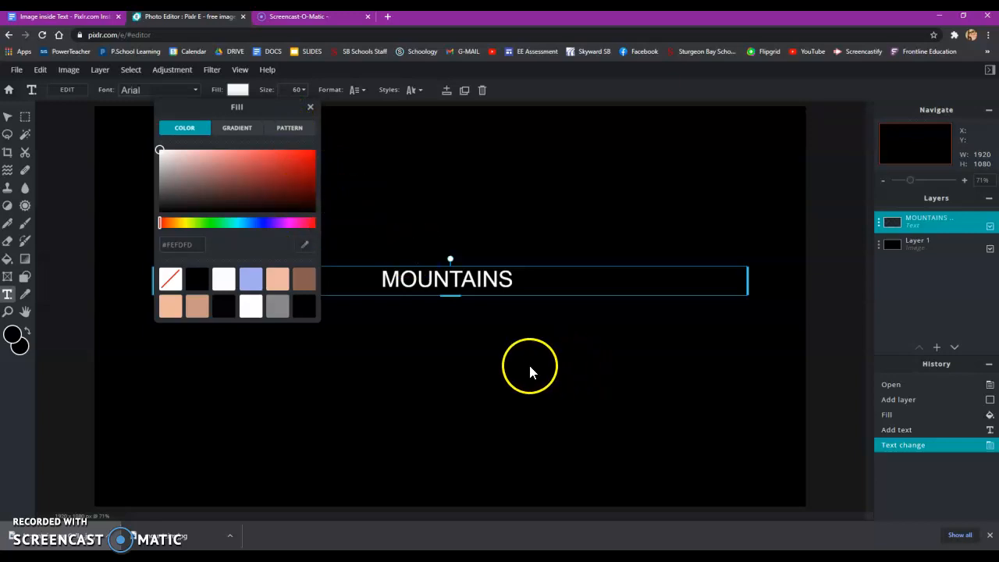
pyautogui.click(311, 109)
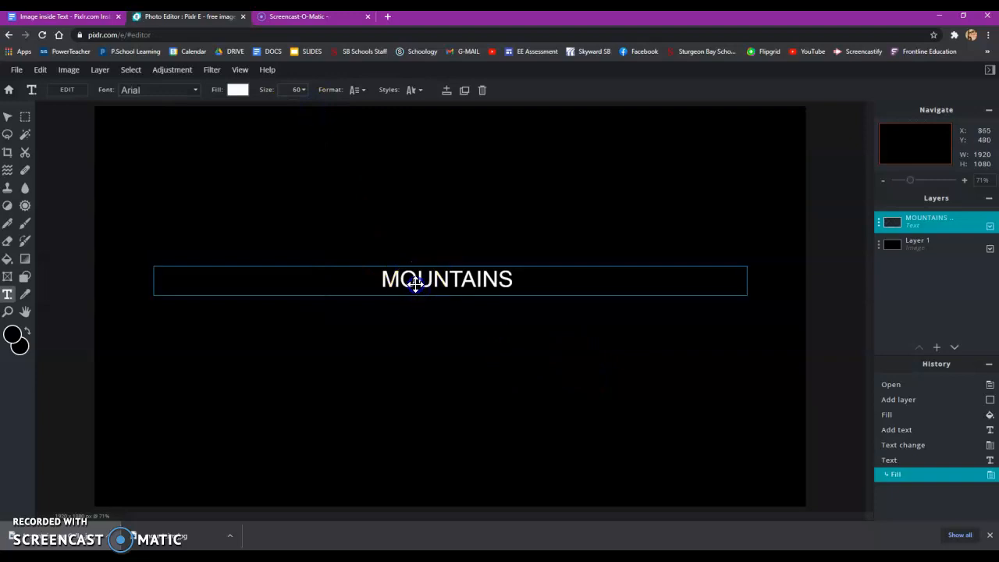
# - Change the font of the MOUNTAINS text to Amaranth
pyautogui.doubleClick(416, 287)
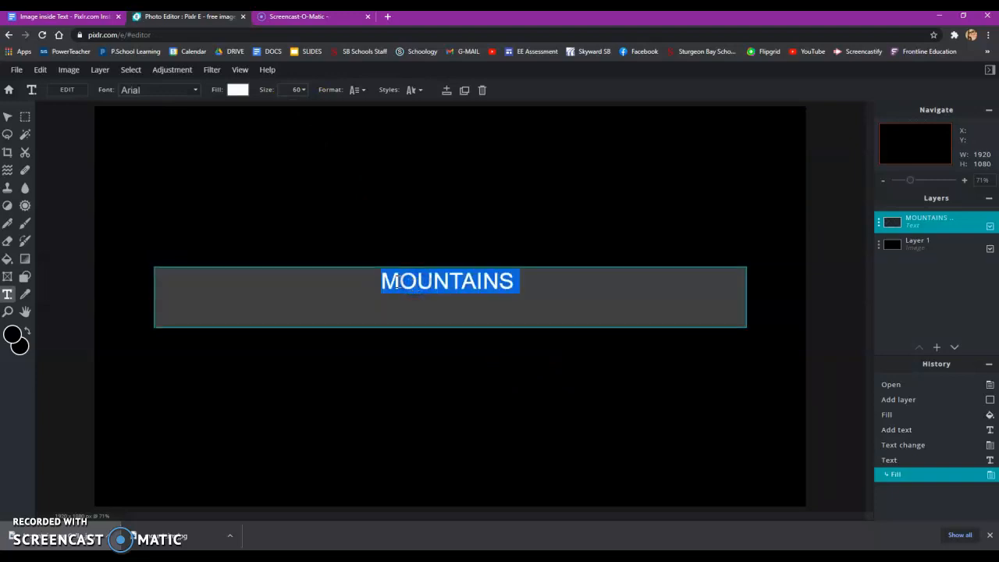
pyautogui.click(133, 92)
pyautogui.click(185, 95)
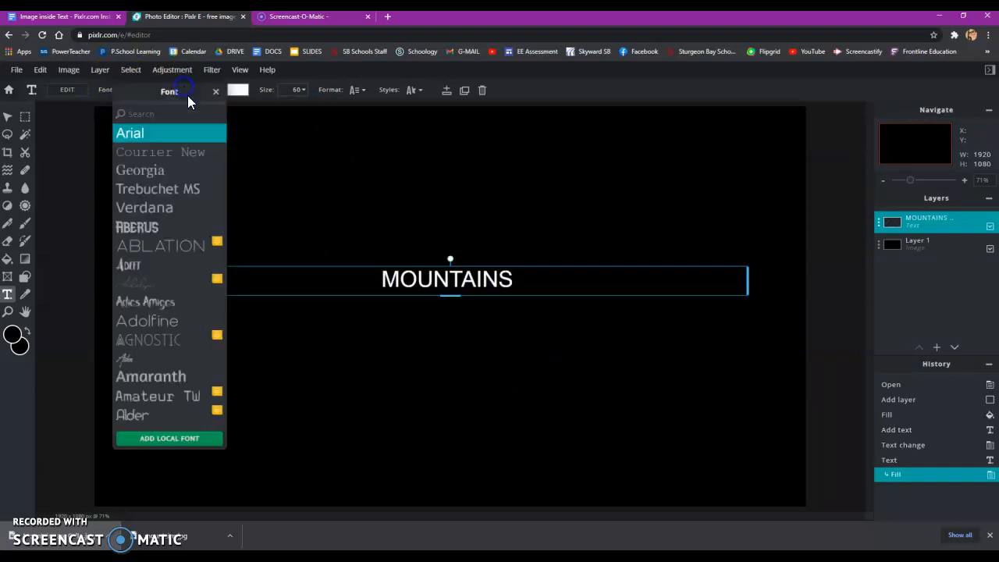
pyautogui.scroll(-1, 167, 257)
pyautogui.scroll(-1, 169, 258)
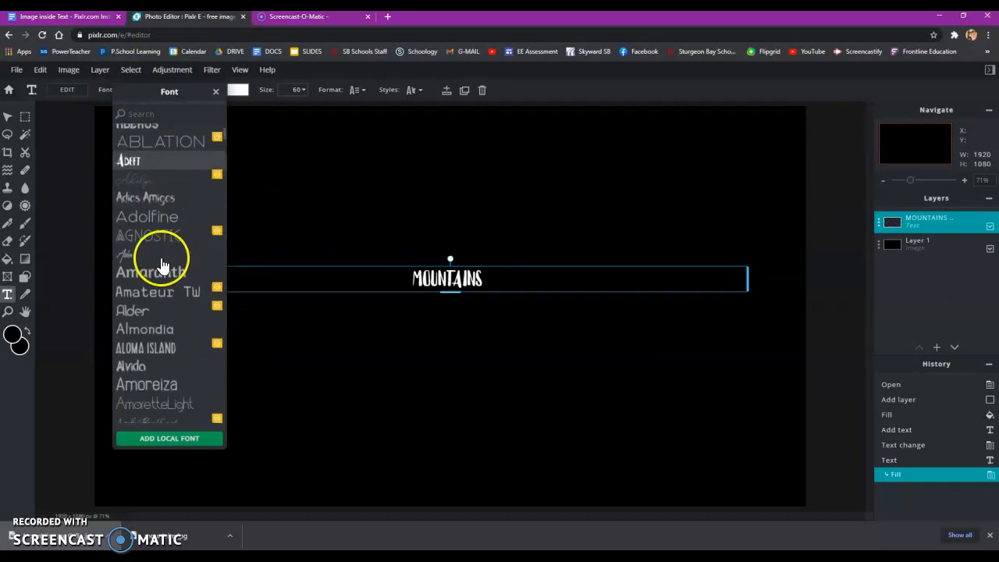
pyautogui.click(160, 270)
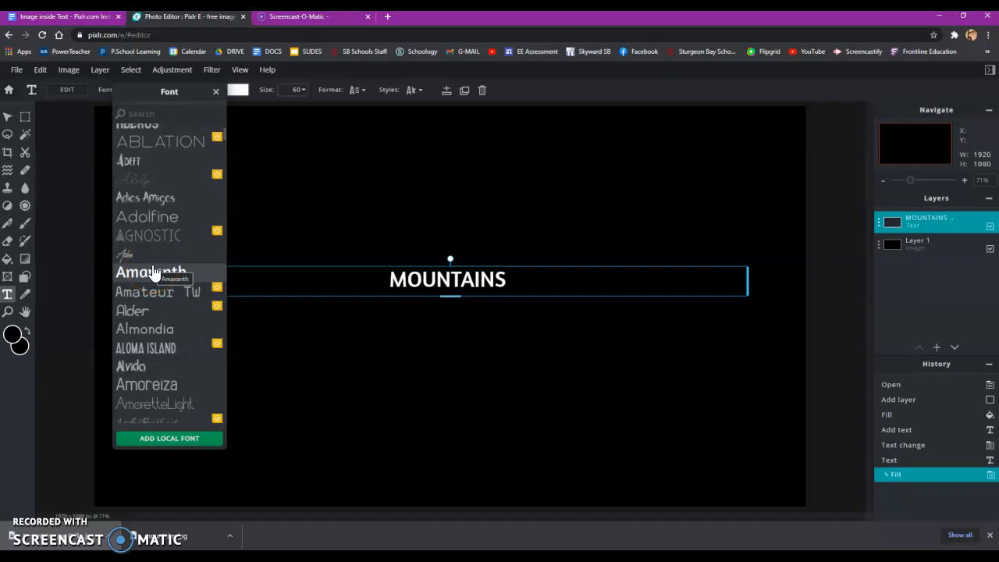
# - Apply the Amaranth font to the MOUNTAINS text and enlarge it to size 265
pyautogui.click(134, 275)
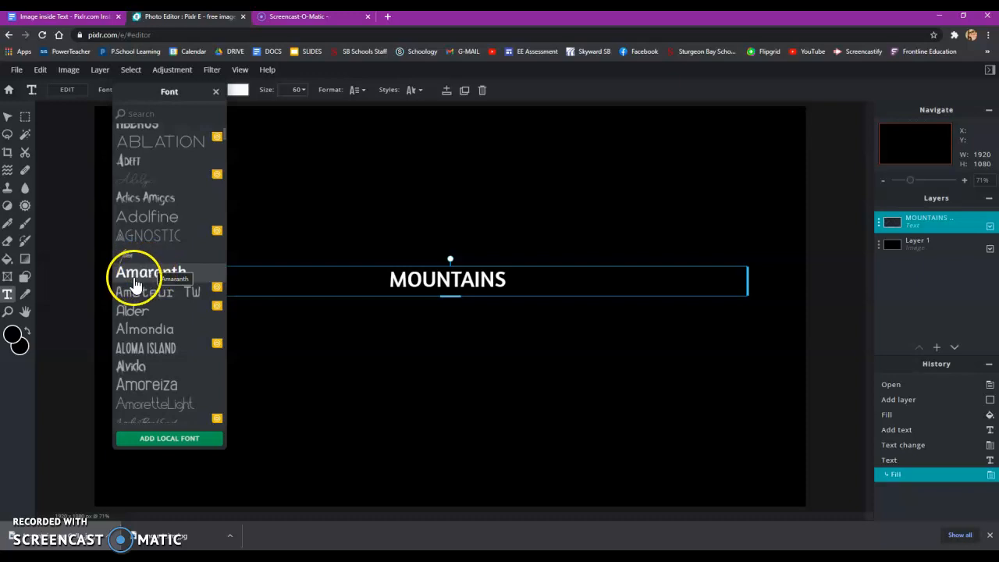
pyautogui.click(450, 281)
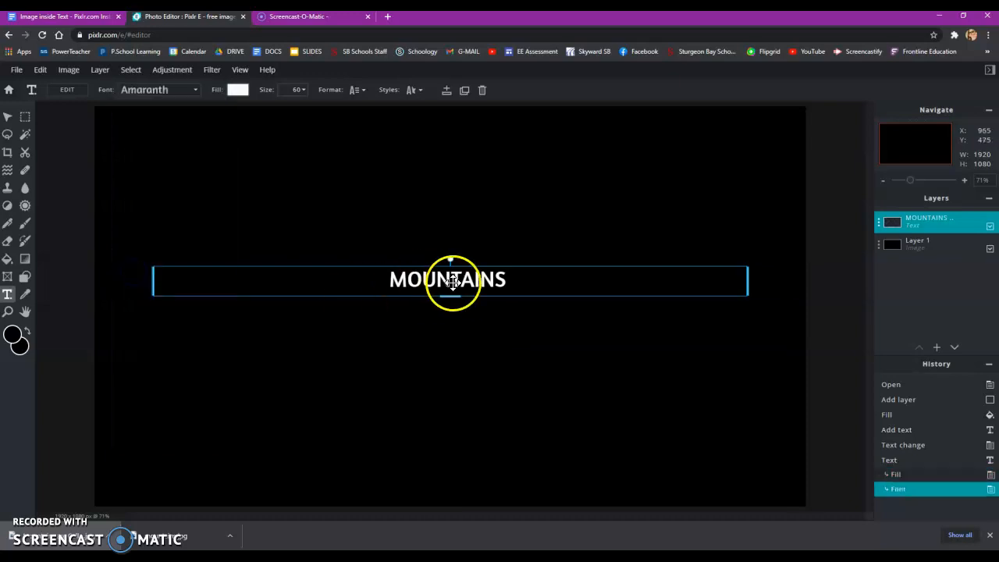
pyautogui.doubleClick(455, 283)
pyautogui.click(292, 90)
pyautogui.moveTo(231, 108); pyautogui.dragTo(260, 121)
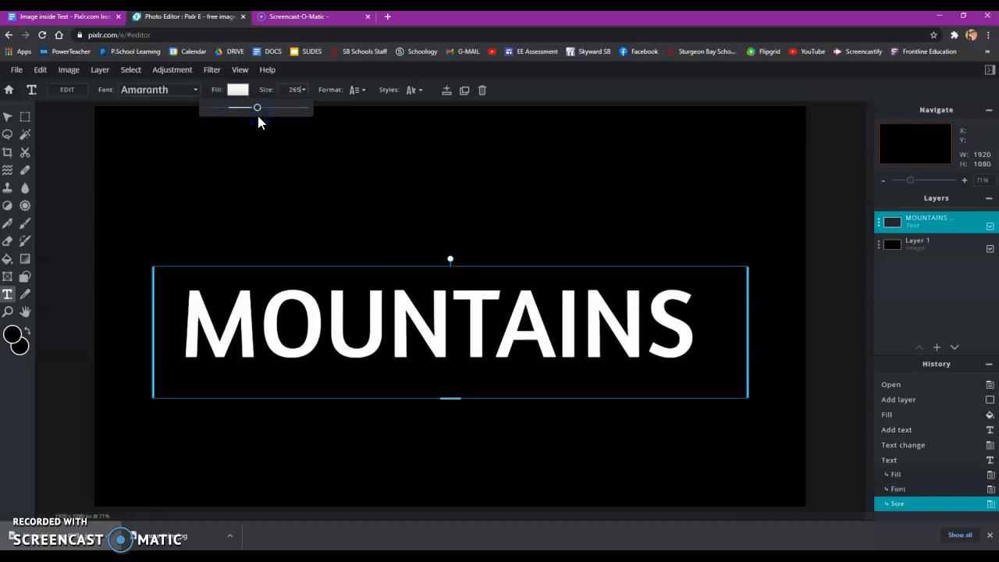
pyautogui.click(537, 100)
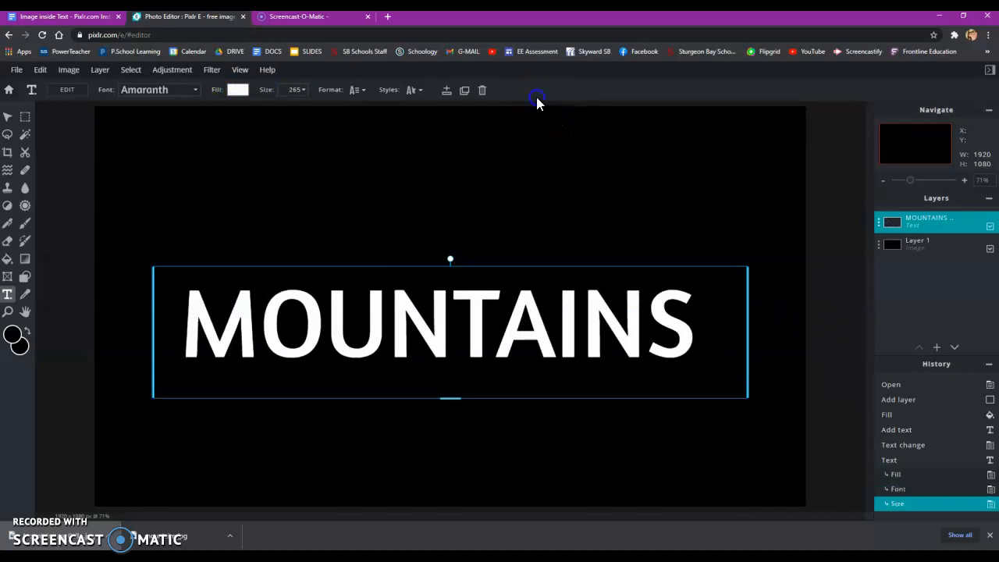
# - Move the MOUNTAINS text up toward the vertical middle of the canvas and deselect it
pyautogui.click(558, 296)
pyautogui.moveTo(526, 281); pyautogui.dragTo(526, 259)
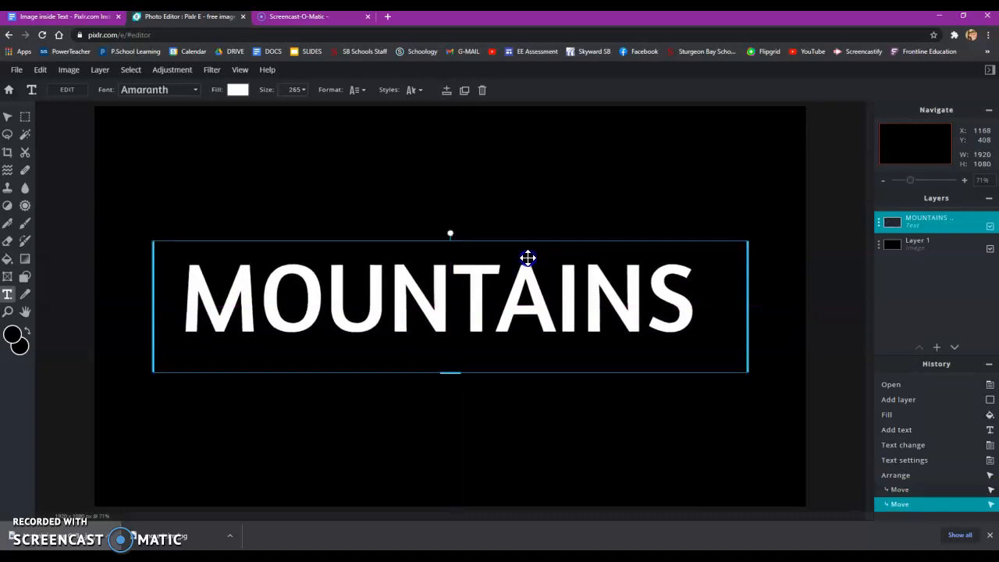
pyautogui.click(111, 250)
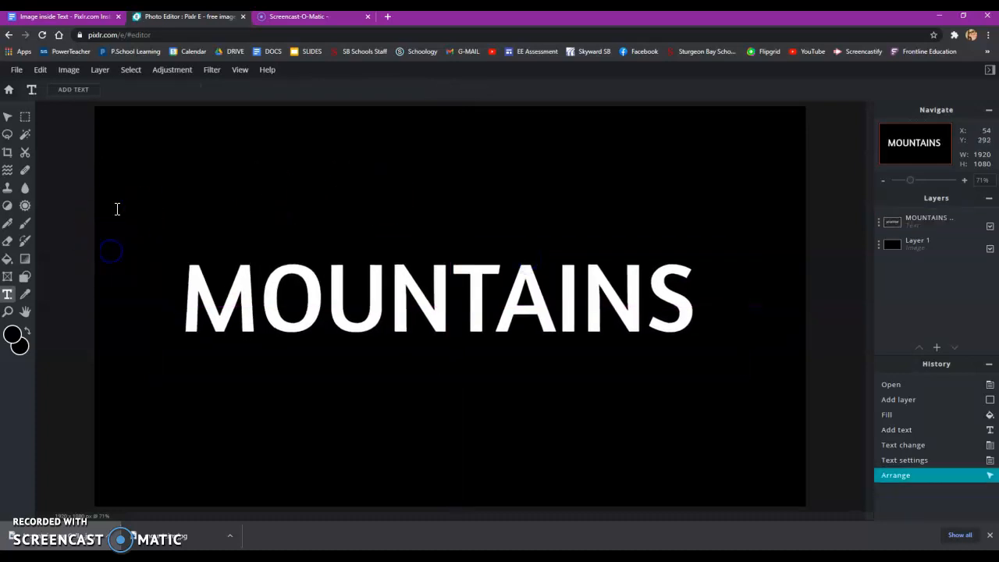
# - Consult the Google Docs instructions, return to Pixlr, and rasterize the MOUNTAINS text layer
pyautogui.click(86, 16)
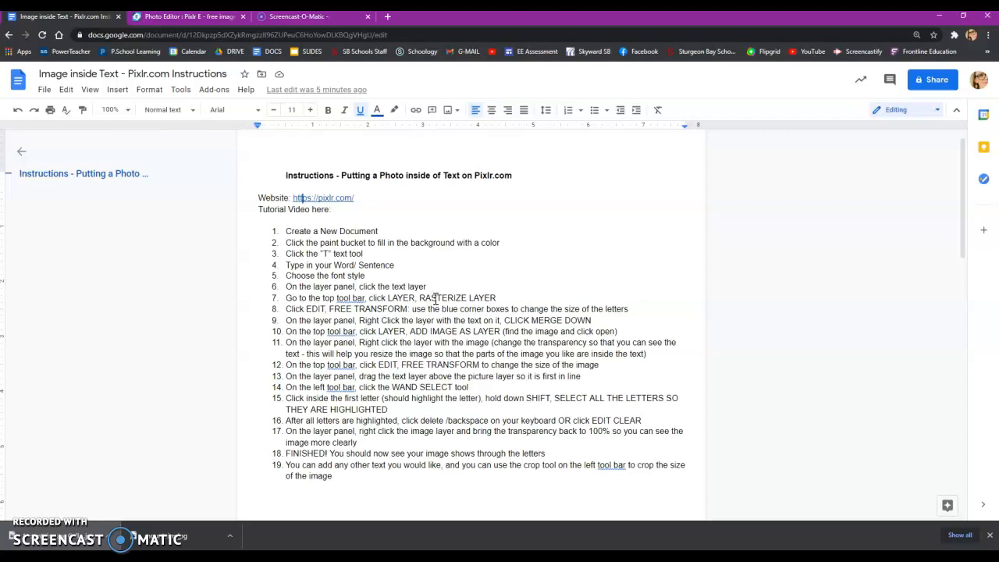
pyautogui.click(188, 16)
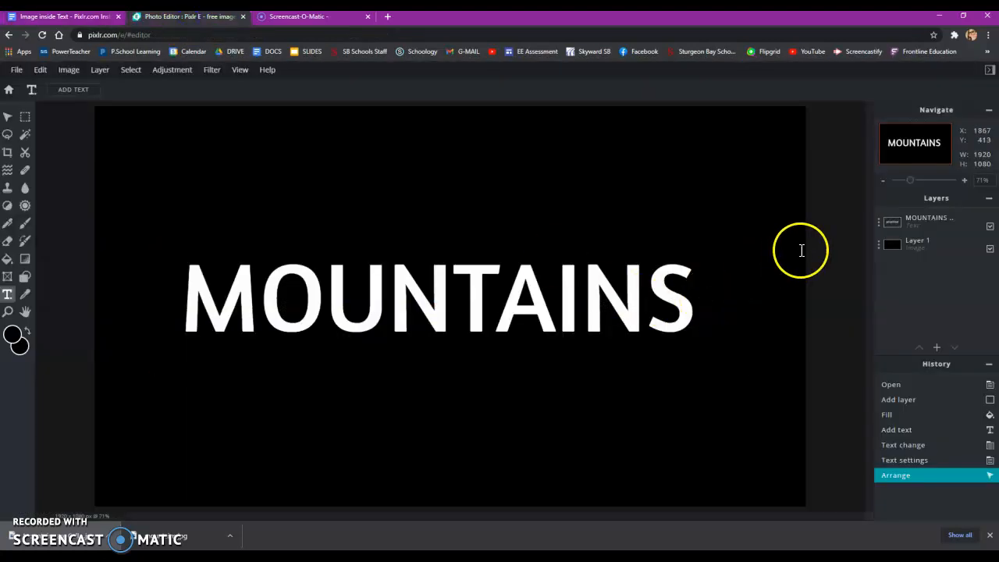
pyautogui.click(938, 224)
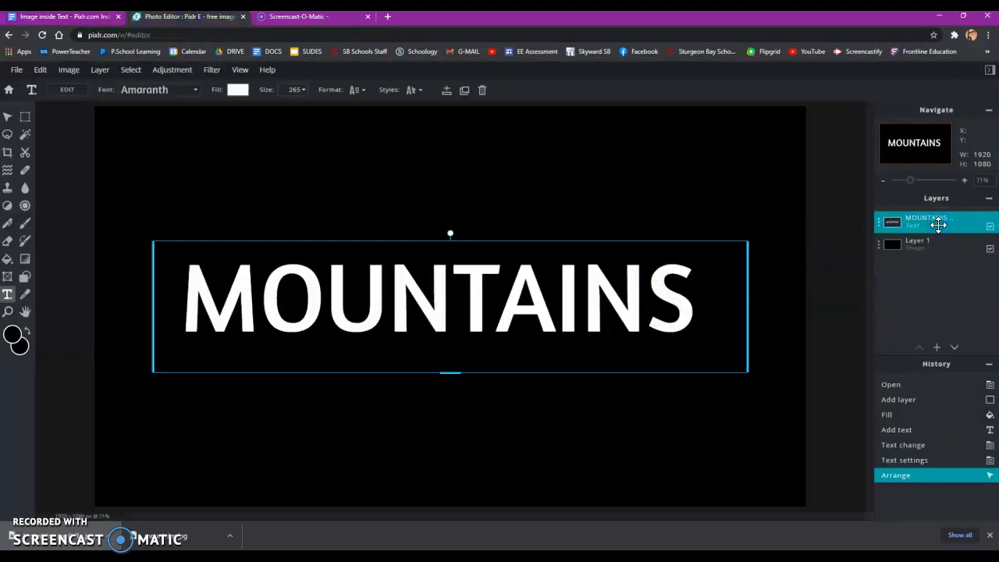
pyautogui.moveTo(938, 224); pyautogui.dragTo(898, 221)
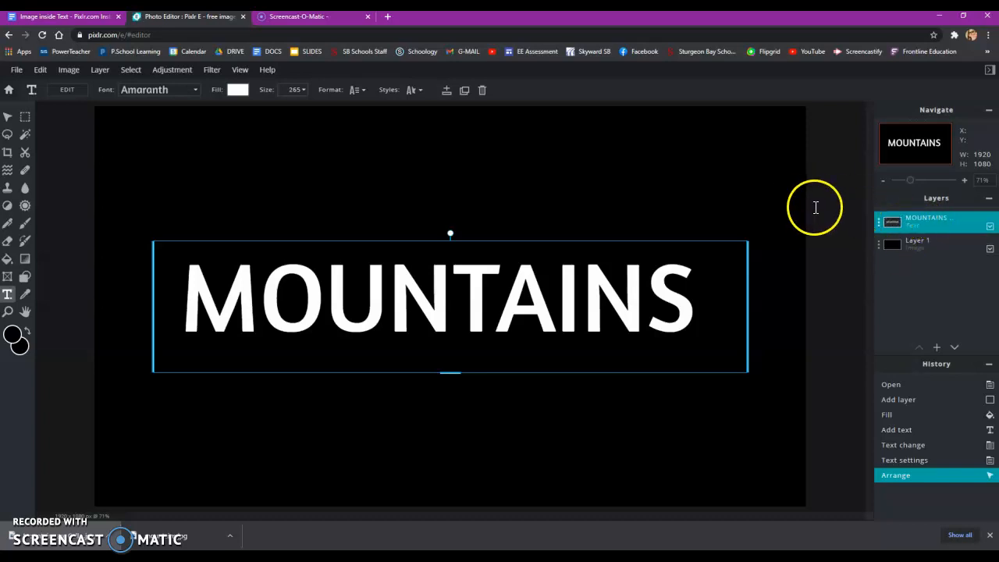
pyautogui.click(100, 71)
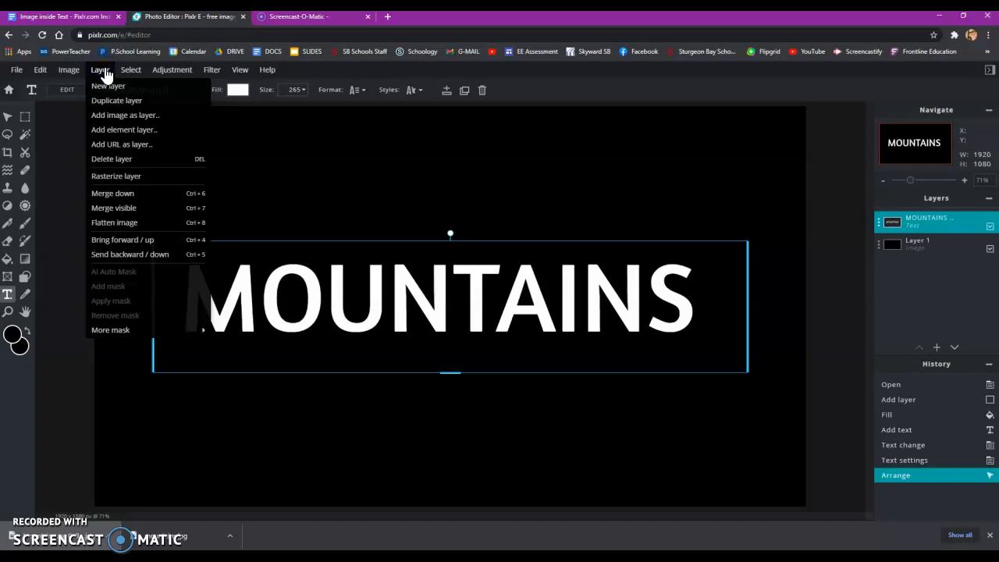
pyautogui.click(99, 69)
pyautogui.click(100, 69)
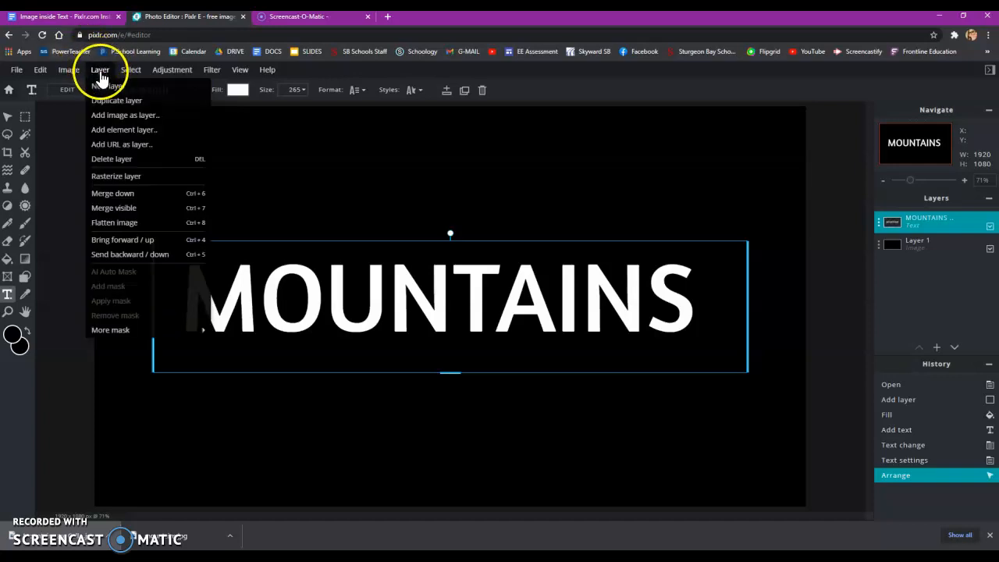
pyautogui.click(129, 175)
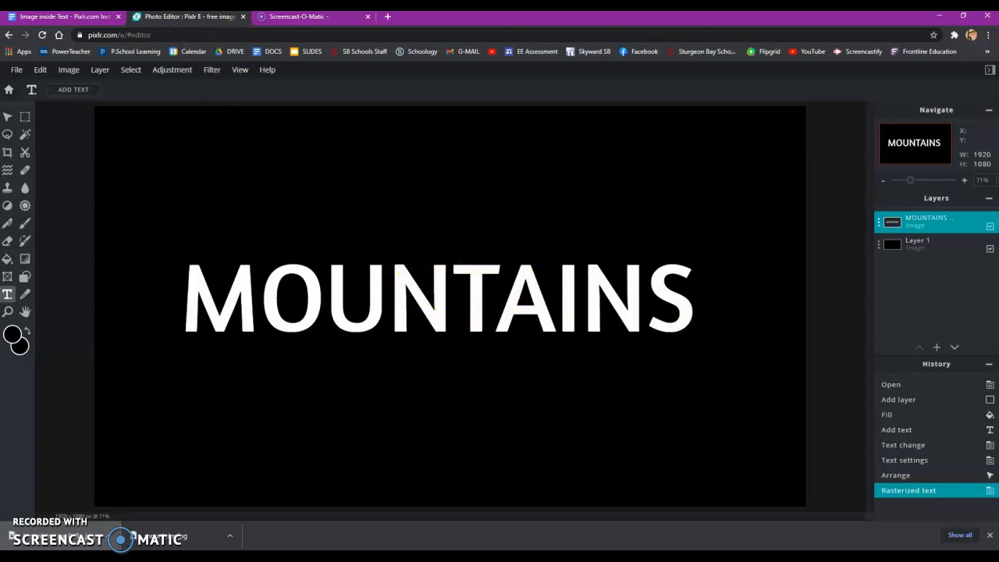
# - Check the instructions for resizing, and use Free Transform in Pixlr to enlarge the MOUNTAINS layer to about 2152 × 523 px
pyautogui.click(89, 19)
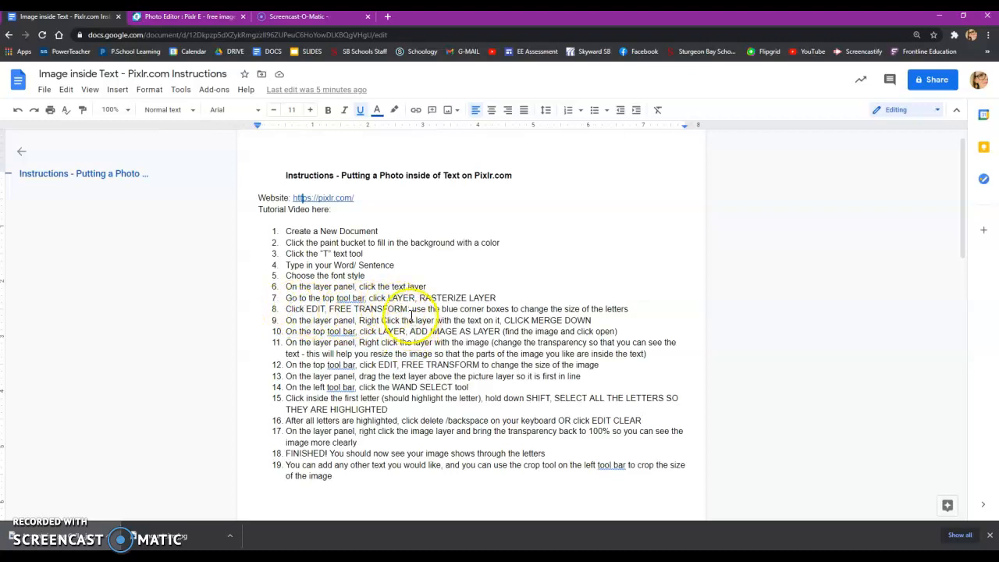
pyautogui.click(178, 17)
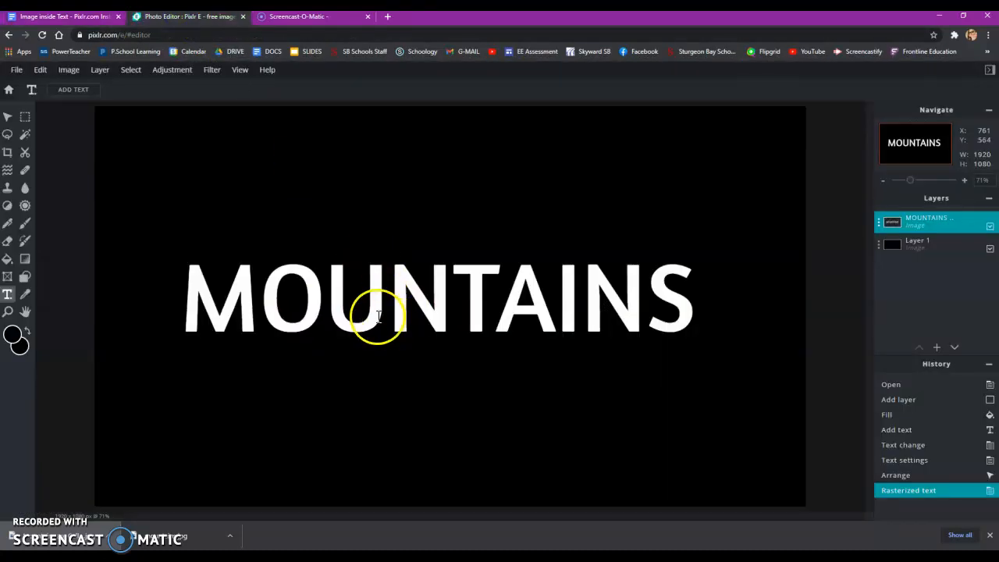
pyautogui.click(39, 72)
pyautogui.click(62, 179)
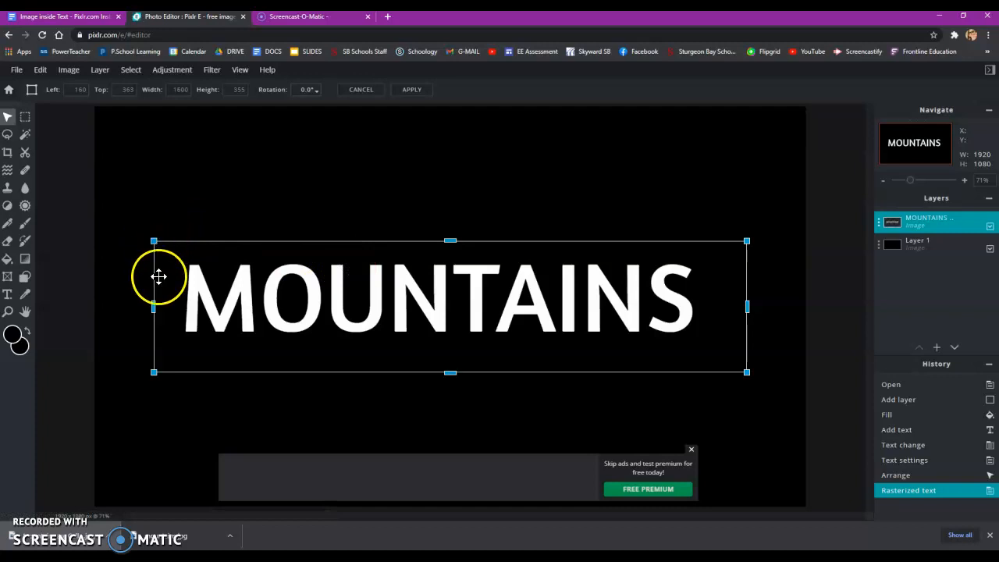
pyautogui.moveTo(151, 306); pyautogui.dragTo(181, 310)
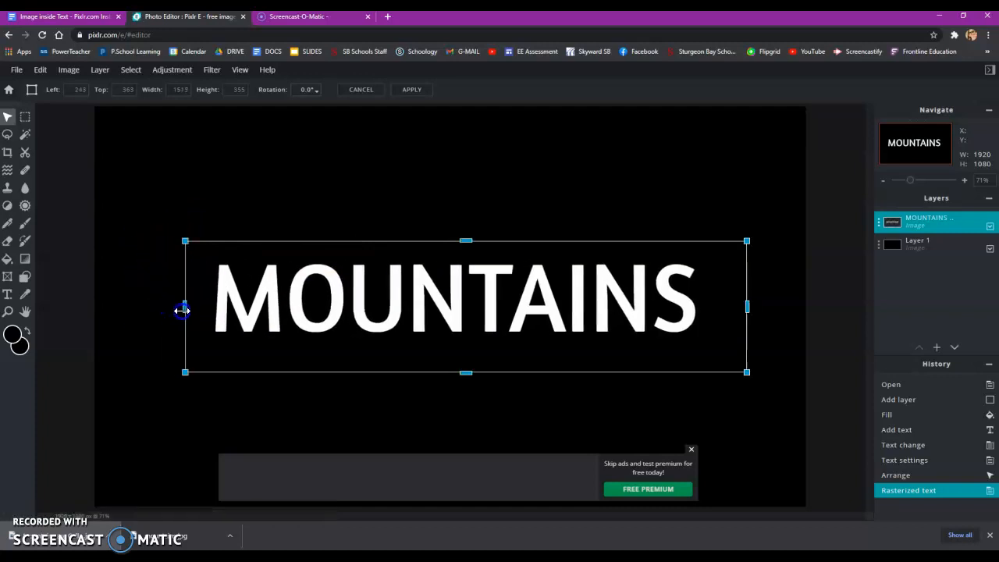
pyautogui.moveTo(465, 240); pyautogui.dragTo(458, 204)
pyautogui.moveTo(187, 288); pyautogui.dragTo(121, 277)
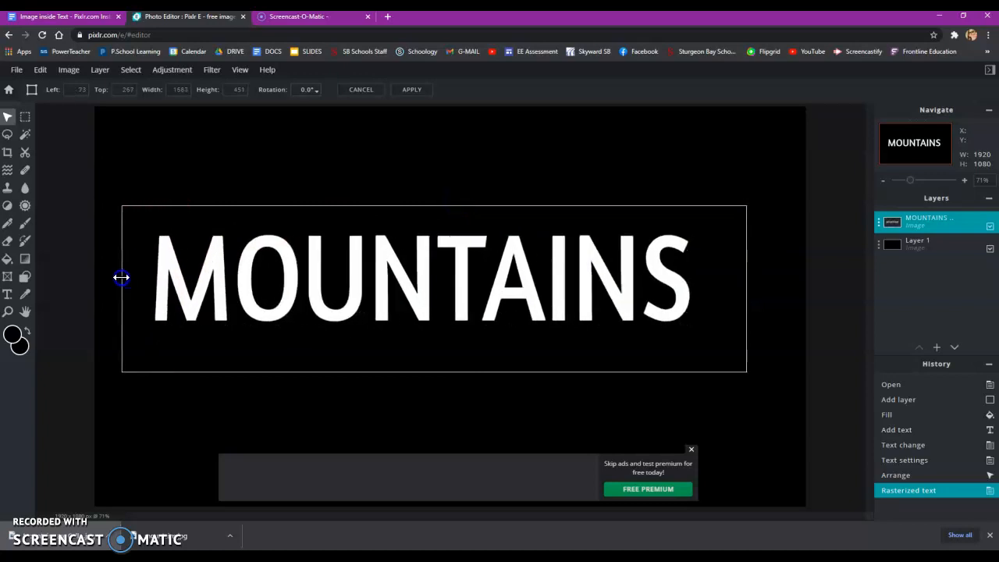
pyautogui.moveTo(747, 286); pyautogui.dragTo(801, 289)
pyautogui.moveTo(121, 206); pyautogui.dragTo(71, 189)
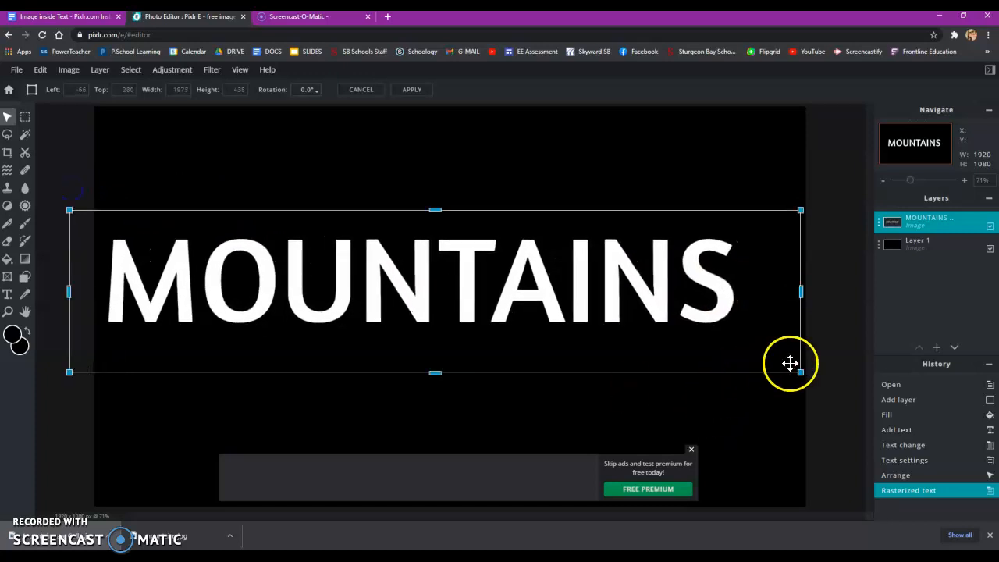
pyautogui.moveTo(801, 372); pyautogui.dragTo(868, 442)
pyautogui.moveTo(468, 209)
pyautogui.mouseDown()
pyautogui.moveTo(453, 167)
pyautogui.moveTo(458, 241)
pyautogui.moveTo(446, 163)
pyautogui.moveTo(461, 192)
pyautogui.mouseUp()
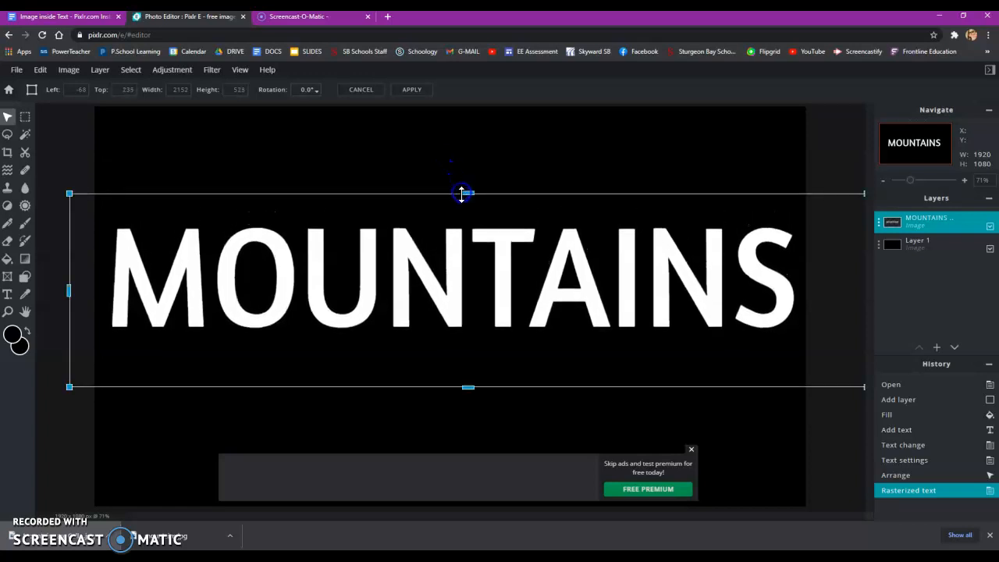
# - Reposition the enlarged word to about X -77, Y 279, apply the transform, and dismiss the ad banner
pyautogui.moveTo(423, 285)
pyautogui.mouseDown()
pyautogui.moveTo(424, 305)
pyautogui.moveTo(437, 291)
pyautogui.moveTo(423, 295)
pyautogui.mouseUp()
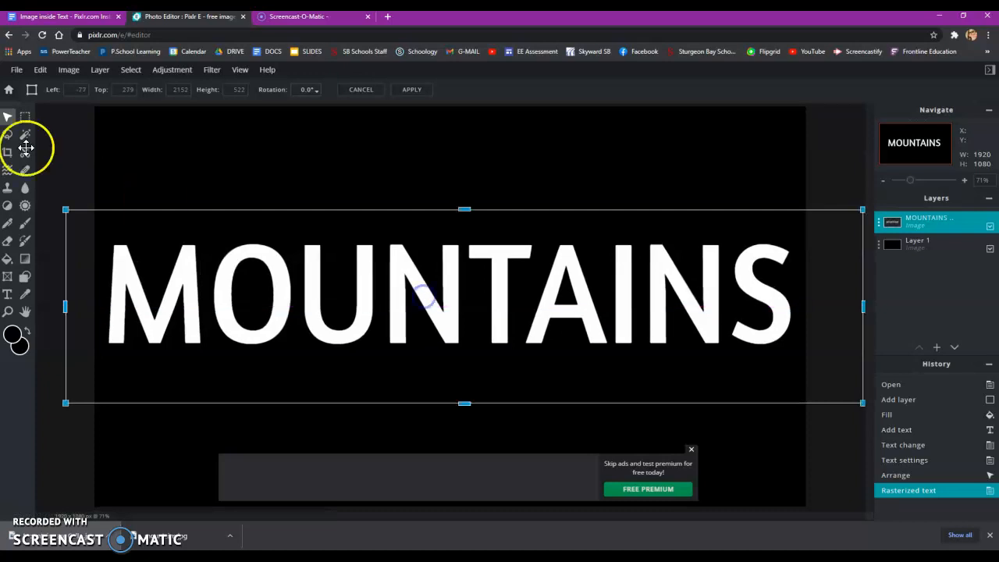
pyautogui.click(404, 92)
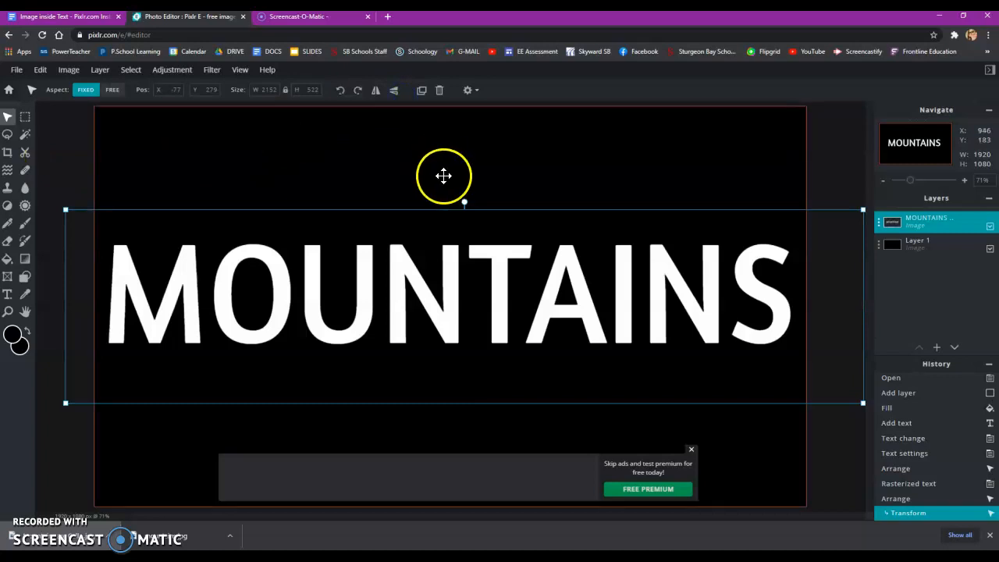
pyautogui.click(691, 450)
# - Consult the Google Docs instructions, return to Pixlr, and merge the MOUNTAINS layer down into the black background layer
pyautogui.click(63, 17)
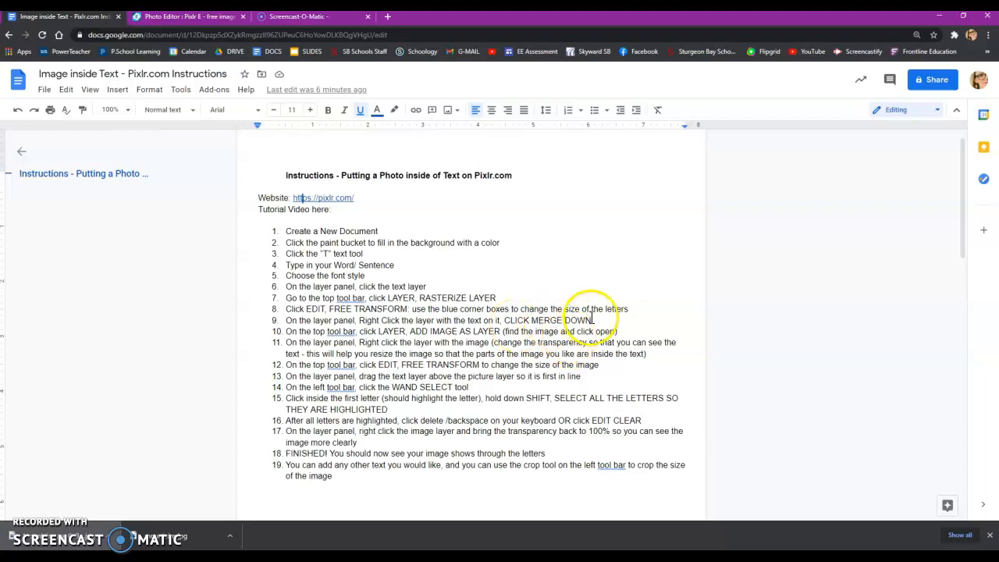
pyautogui.click(172, 16)
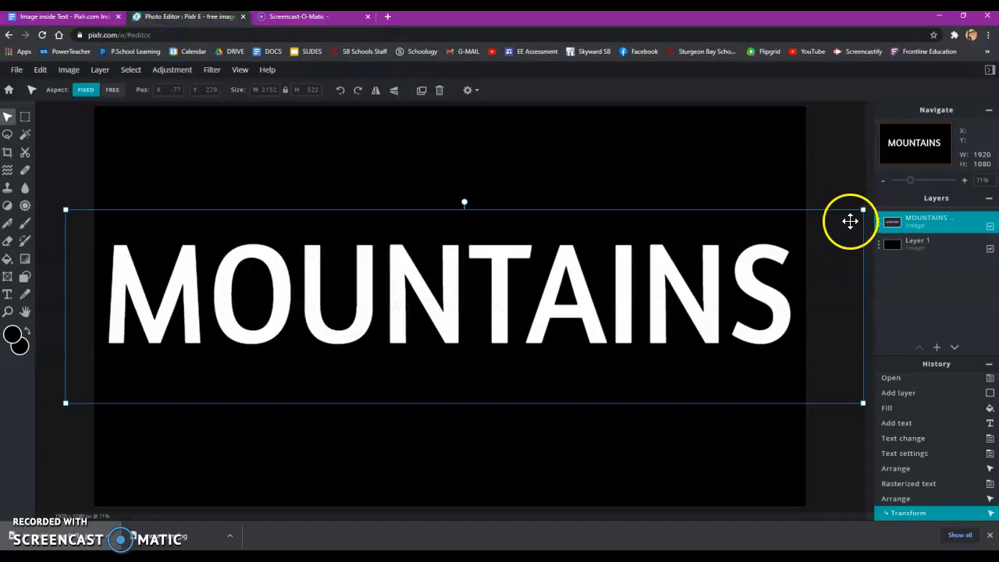
pyautogui.click(929, 224)
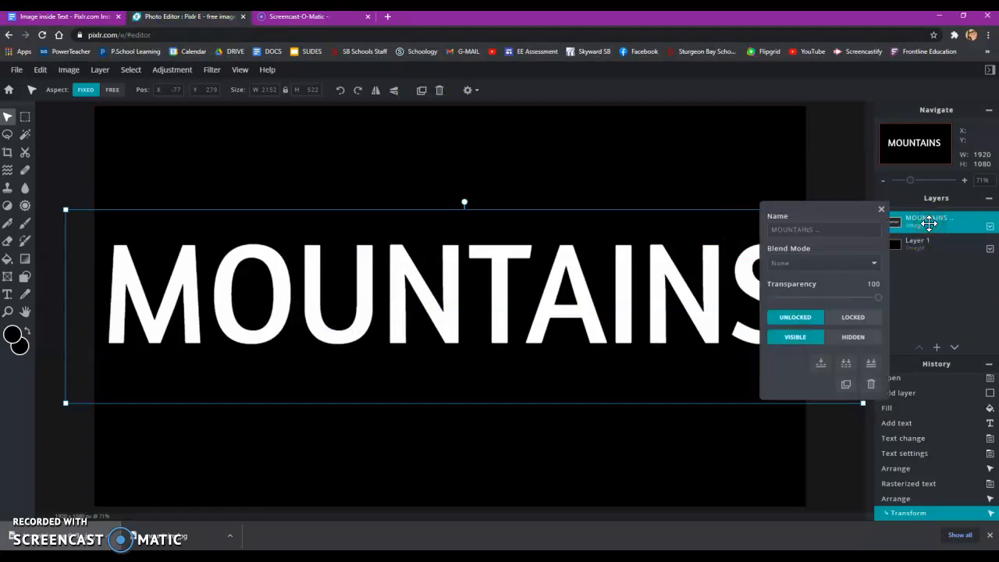
pyautogui.click(927, 222)
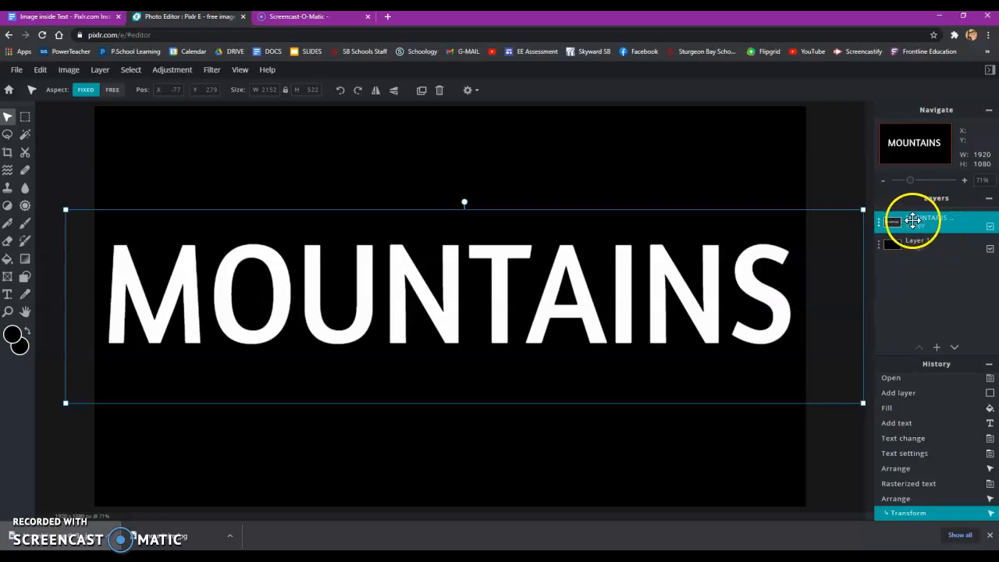
pyautogui.click(918, 223)
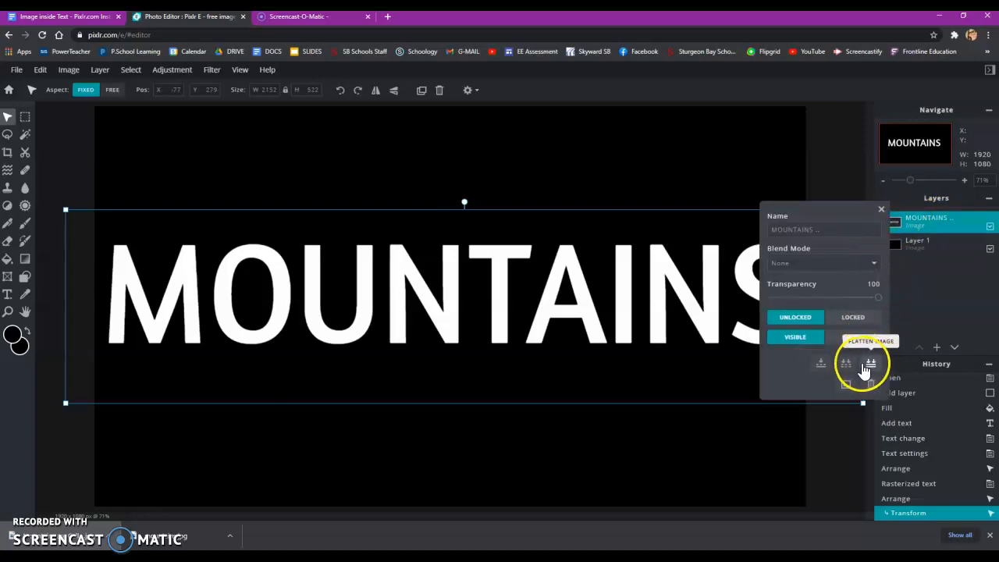
pyautogui.click(820, 362)
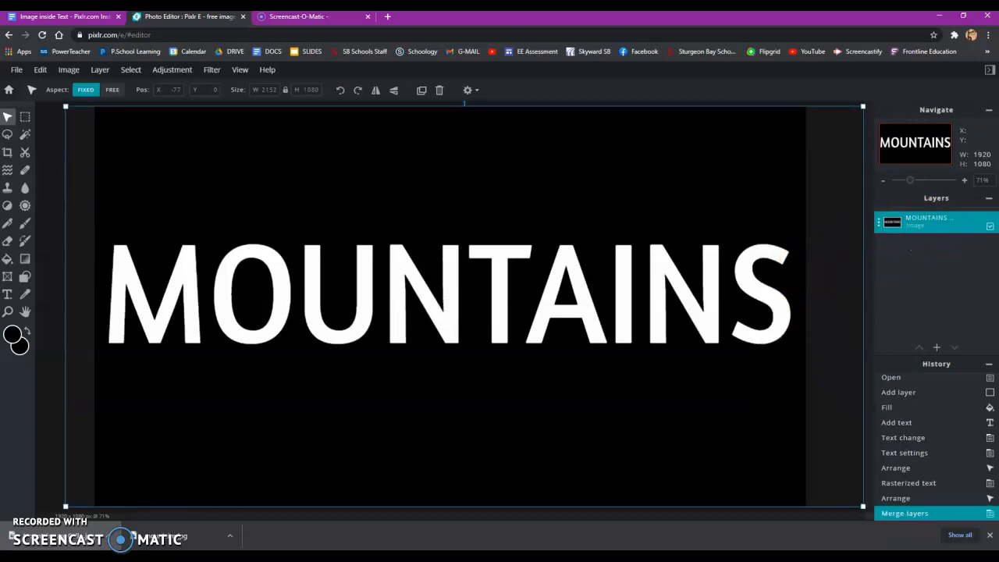
# - Check the instructions for adding a photo, and add the mountains image from the Digital Art 7 folder as a layer in Pixlr
pyautogui.click(51, 19)
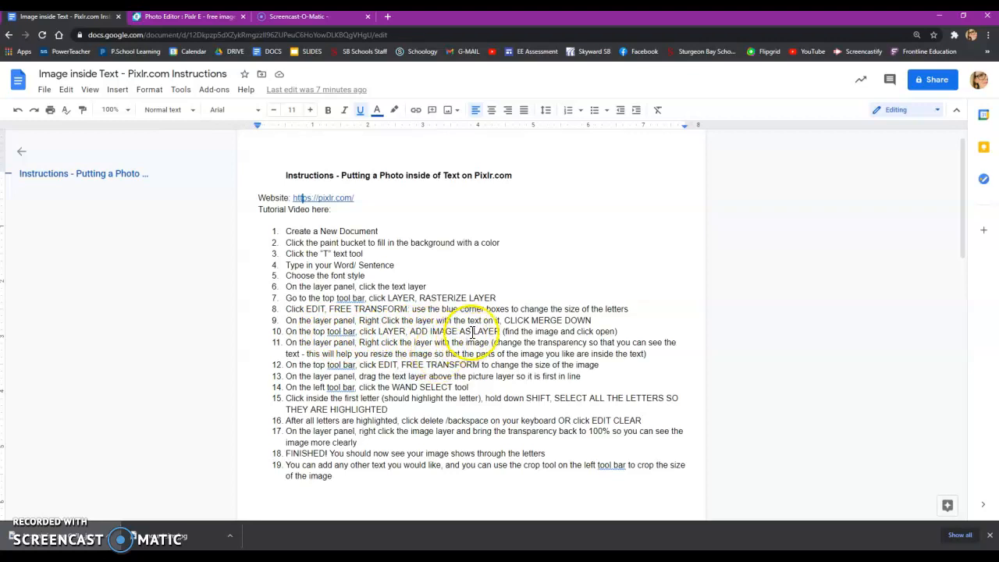
pyautogui.click(185, 17)
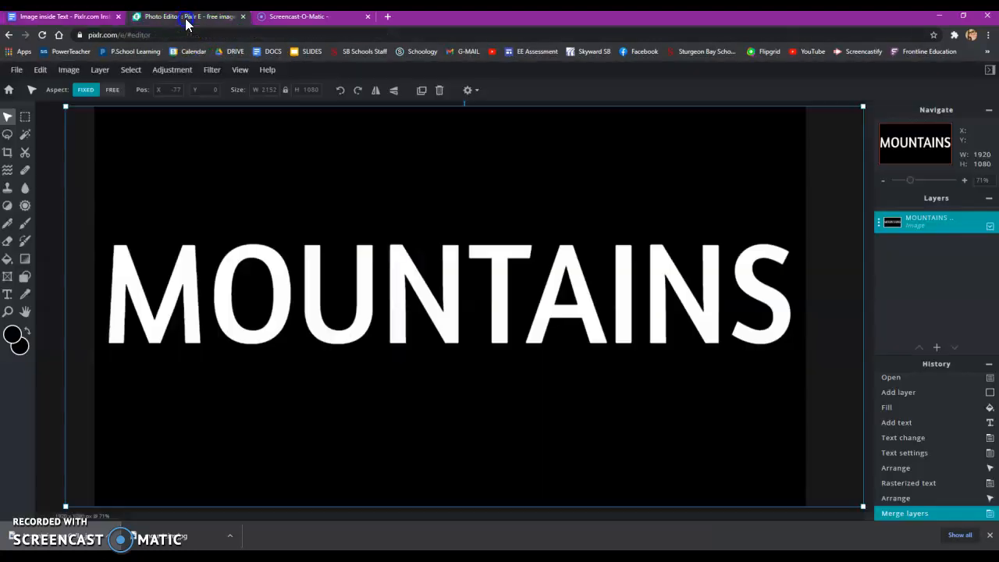
pyautogui.click(100, 72)
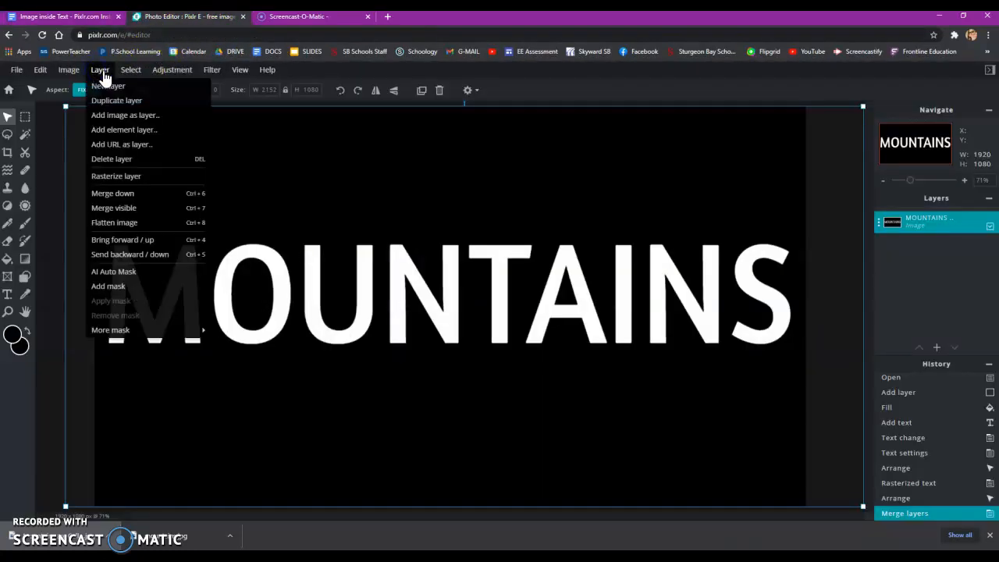
pyautogui.click(125, 117)
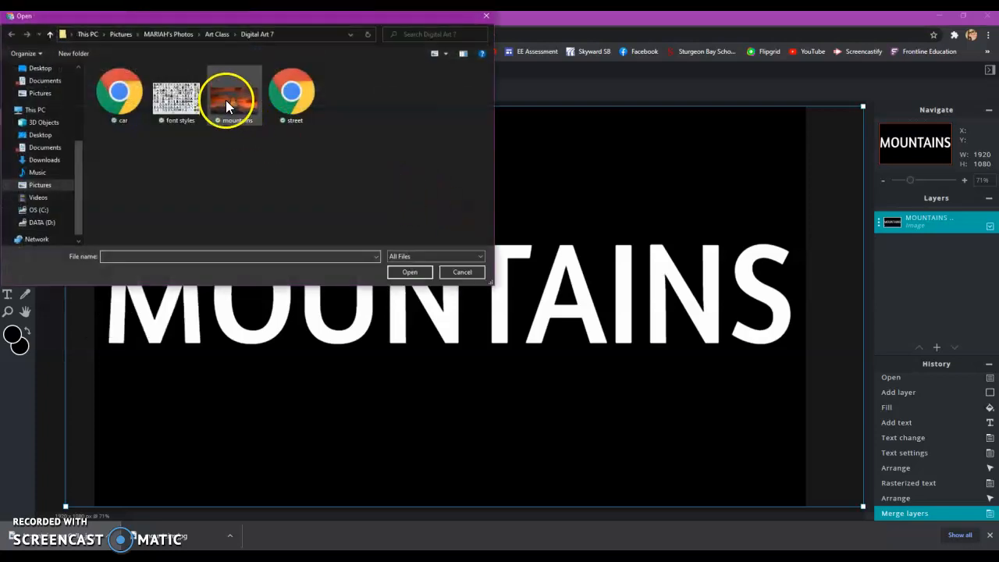
pyautogui.click(228, 97)
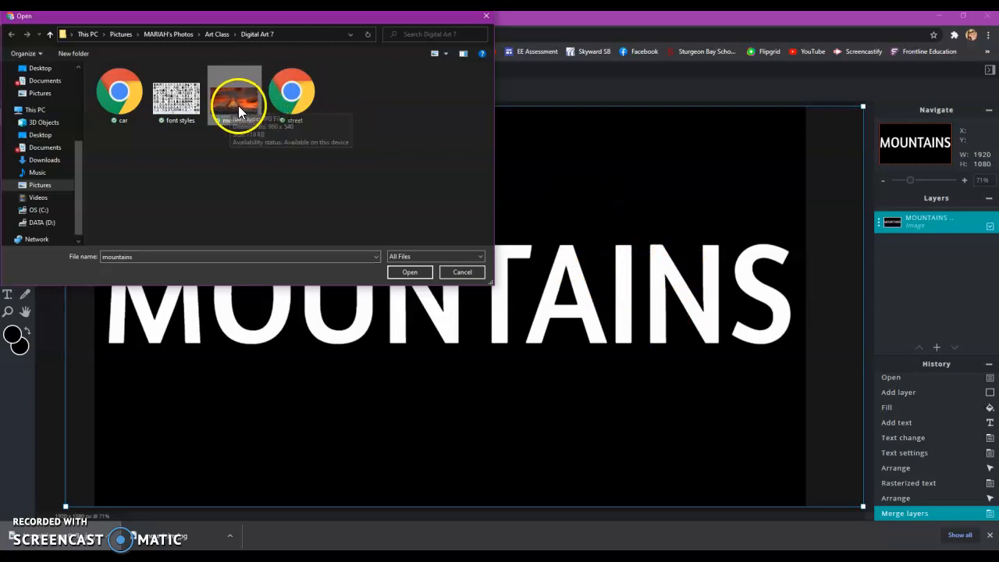
pyautogui.click(418, 279)
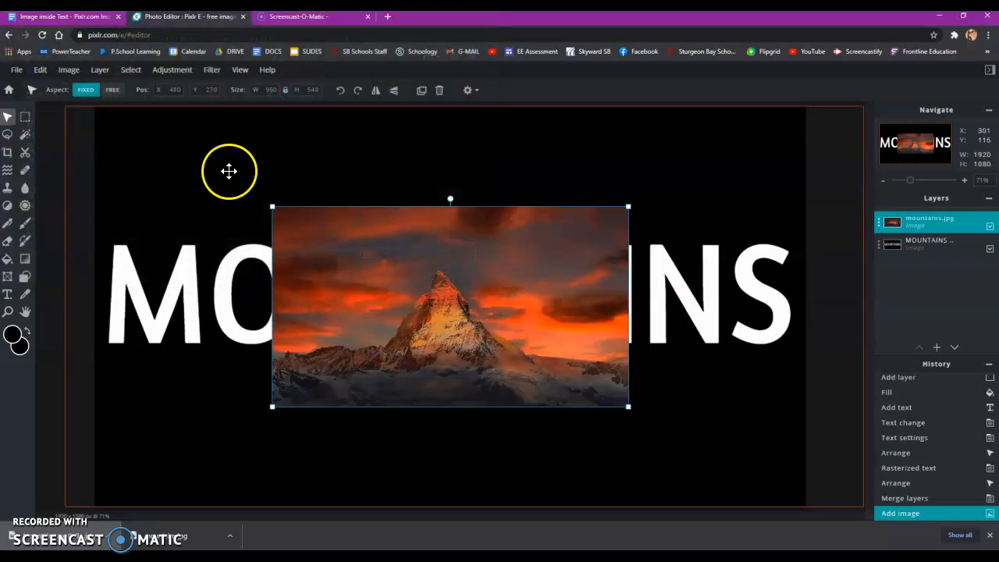
# - Check the instructions for the image layer, return to Pixlr, and set the mountains.jpg layer's transparency to 83
pyautogui.click(90, 17)
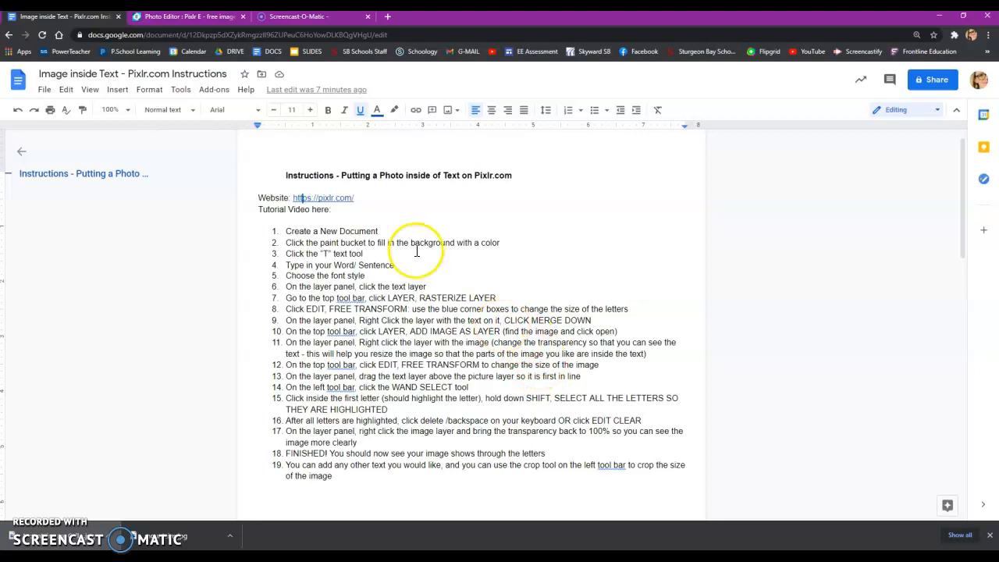
pyautogui.click(190, 17)
pyautogui.moveTo(549, 353); pyautogui.dragTo(445, 297)
pyautogui.moveTo(444, 260); pyautogui.dragTo(536, 301)
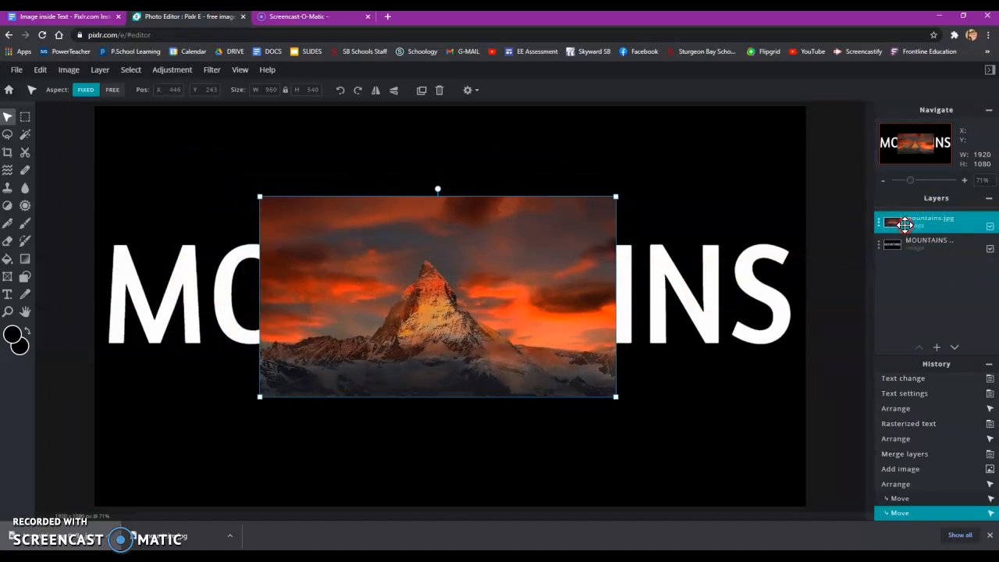
pyautogui.click(904, 225)
pyautogui.moveTo(877, 298); pyautogui.dragTo(874, 300)
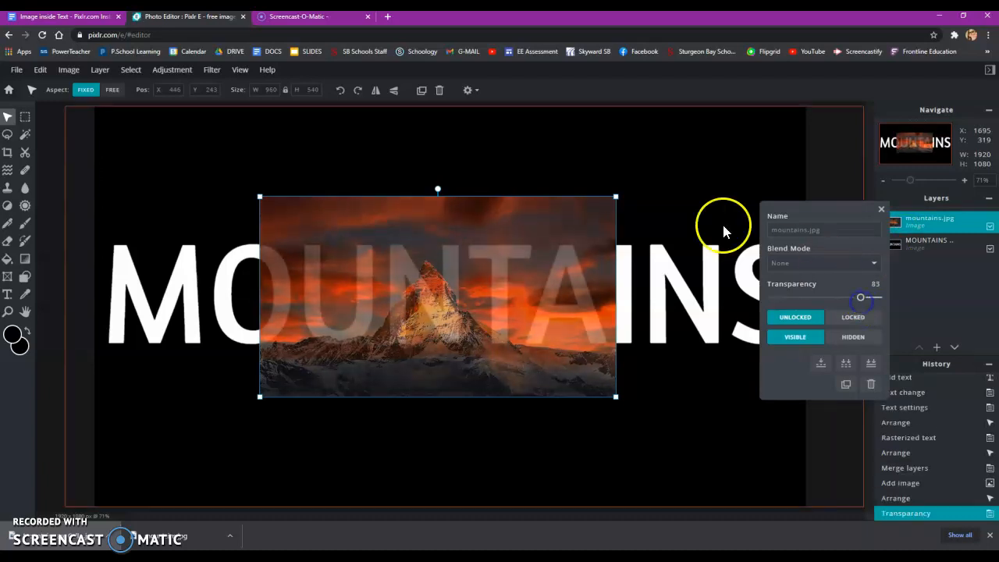
# - Move and enlarge the mountain photo to about 1945 × 1094 px so that it covers the whole canvas
pyautogui.moveTo(415, 348); pyautogui.dragTo(257, 289)
pyautogui.moveTo(453, 326); pyautogui.dragTo(778, 528)
pyautogui.moveTo(553, 421); pyautogui.dragTo(549, 397)
pyautogui.moveTo(756, 470); pyautogui.dragTo(804, 501)
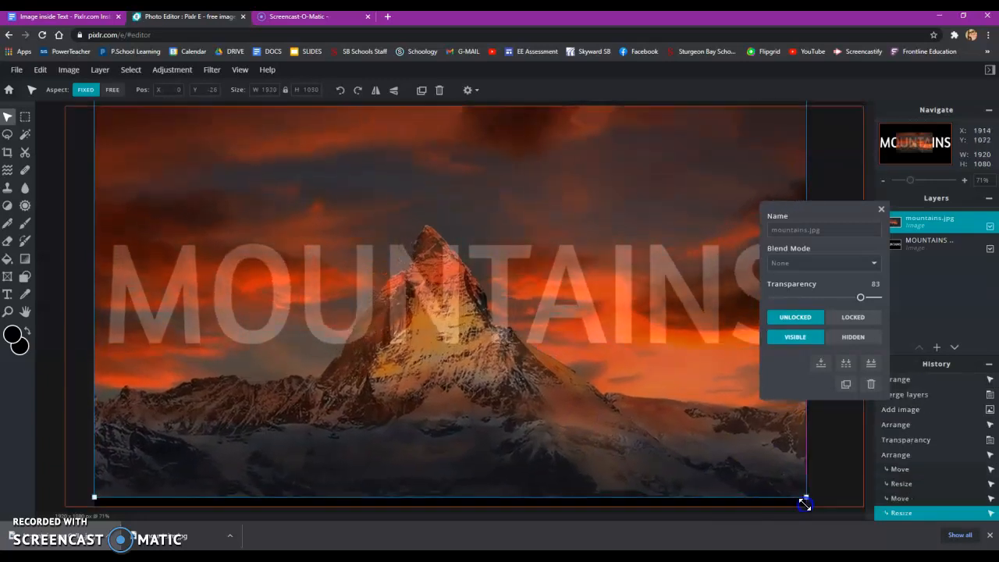
pyautogui.moveTo(647, 424); pyautogui.dragTo(606, 404)
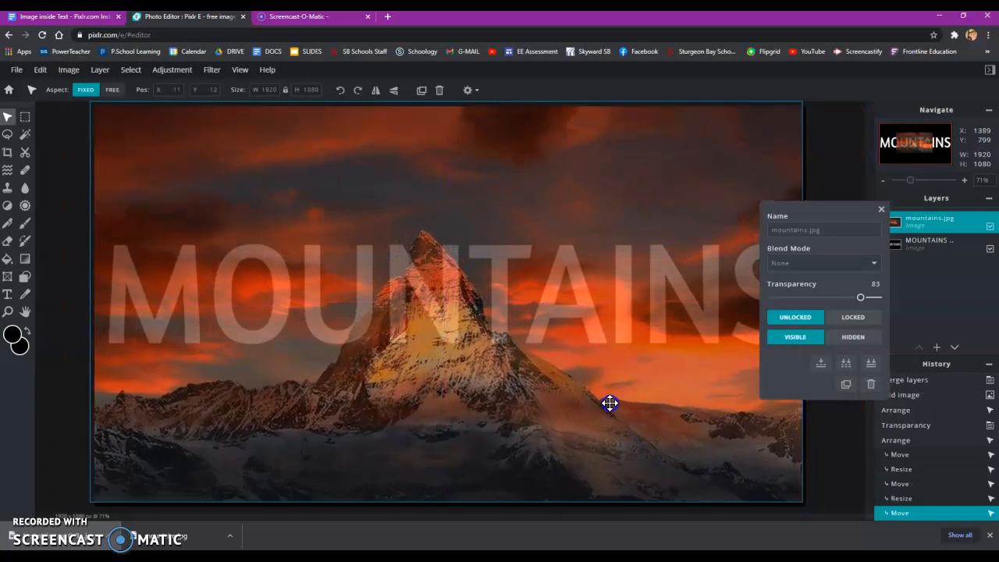
pyautogui.moveTo(803, 504); pyautogui.dragTo(811, 507)
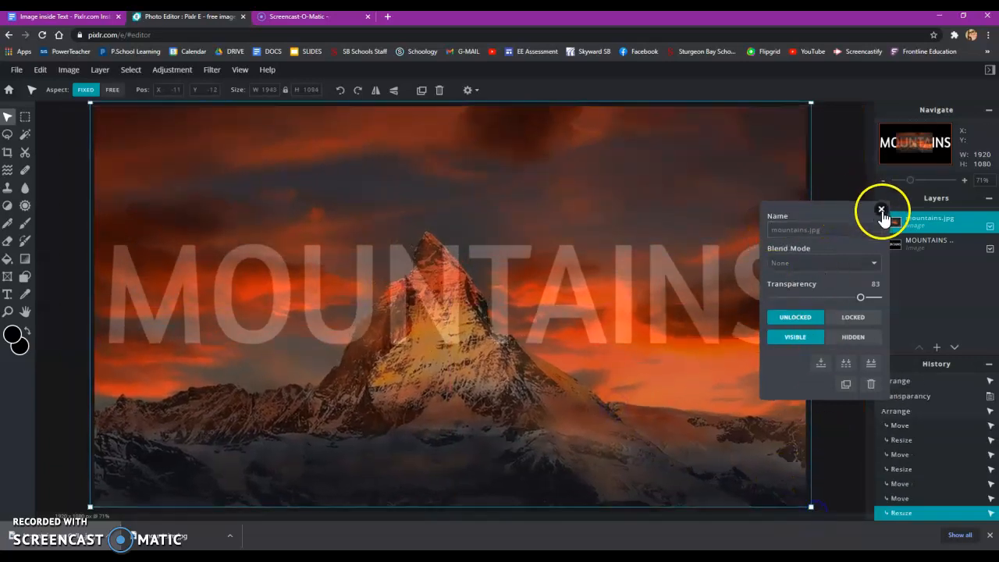
# - Close the layer settings and move the photo to about X -54, Y -198 so the peak lies behind the word
pyautogui.click(878, 215)
pyautogui.moveTo(676, 187)
pyautogui.mouseDown()
pyautogui.moveTo(674, 217)
pyautogui.moveTo(667, 156)
pyautogui.moveTo(668, 187)
pyautogui.mouseUp()
pyautogui.moveTo(606, 164); pyautogui.dragTo(599, 101)
pyautogui.moveTo(620, 174); pyautogui.dragTo(623, 168)
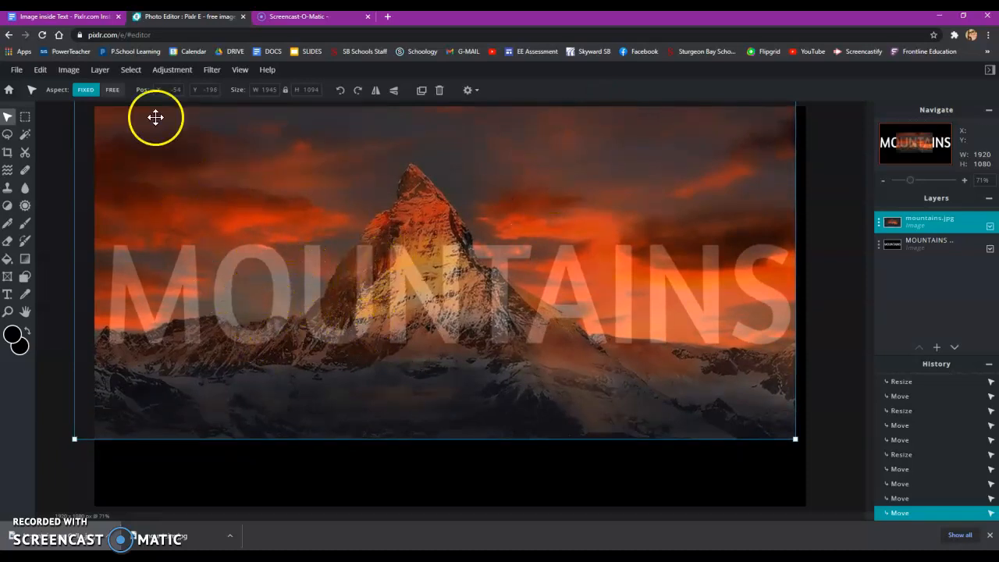
# - Check the instructions for layer order, and in Pixlr move the MOUNTAINS layer above the mountains.jpg layer
pyautogui.click(94, 19)
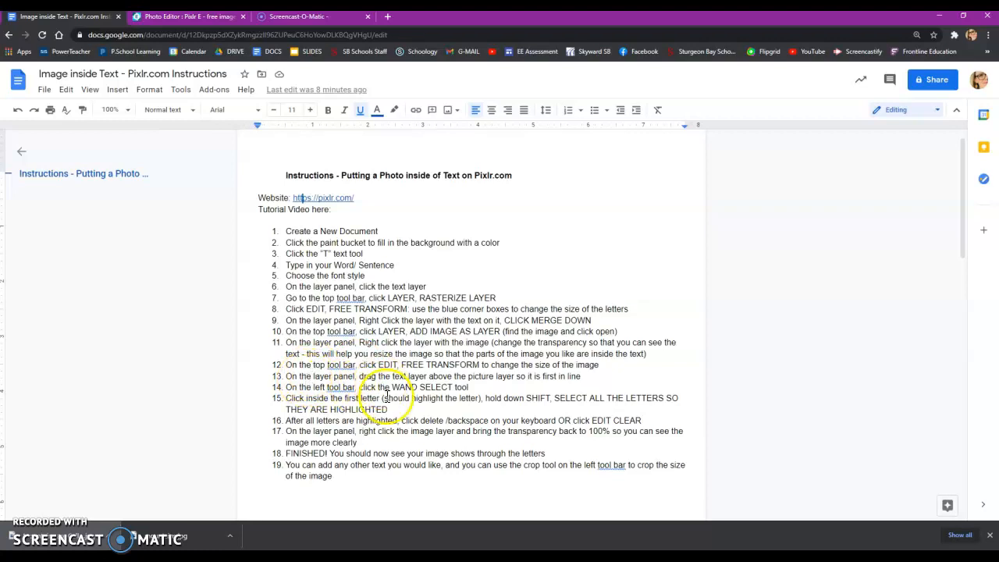
pyautogui.click(164, 17)
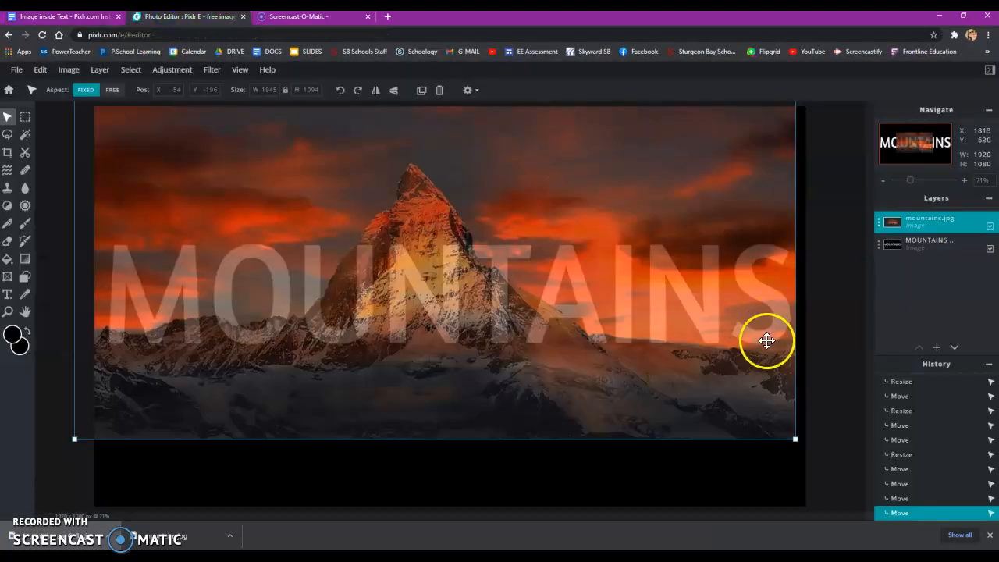
pyautogui.click(929, 245)
pyautogui.moveTo(921, 245); pyautogui.dragTo(924, 222)
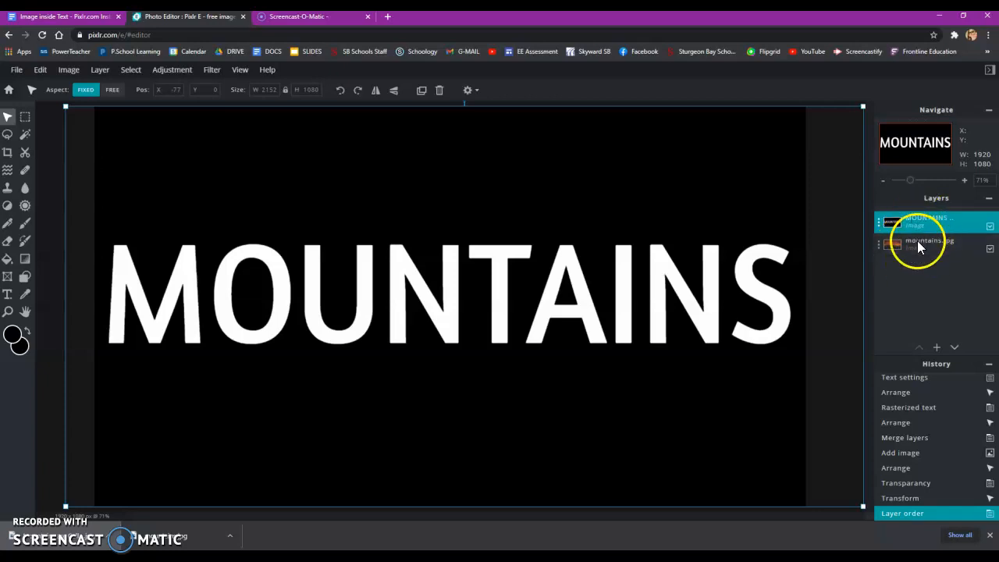
# - Check the instructions for selecting letters, and in Pixlr select the letter M with the Wand select tool
pyautogui.click(84, 19)
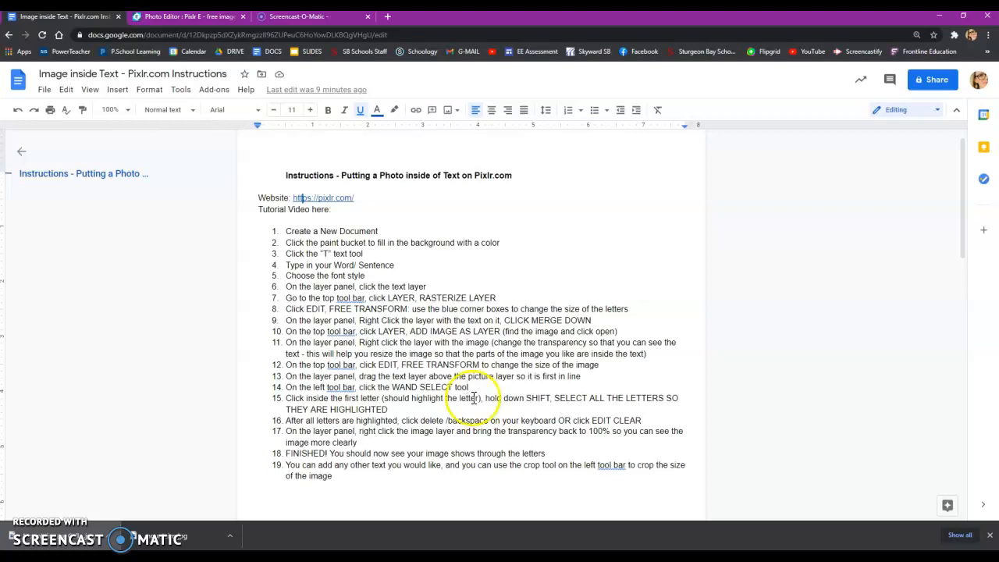
pyautogui.click(180, 28)
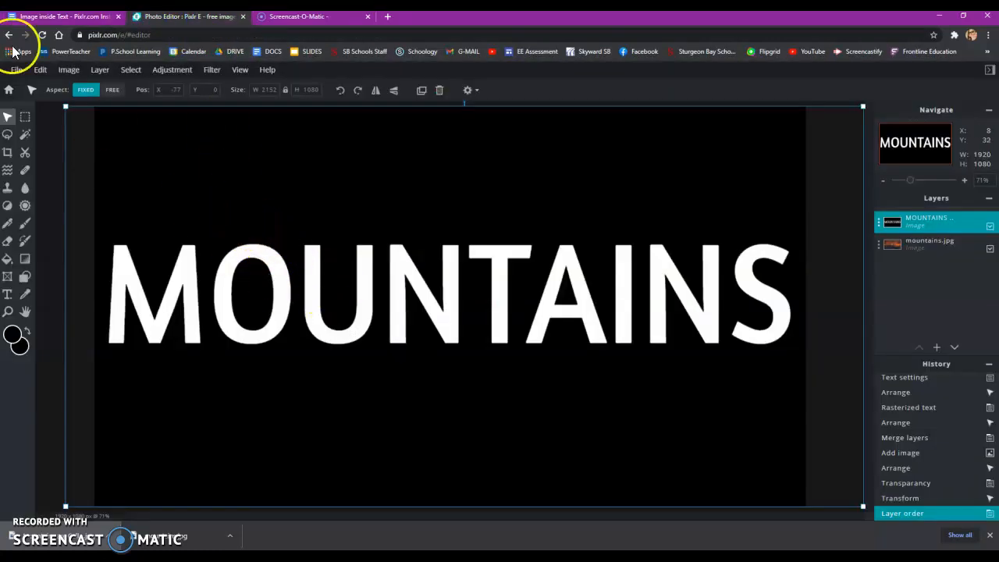
pyautogui.click(26, 137)
pyautogui.click(117, 268)
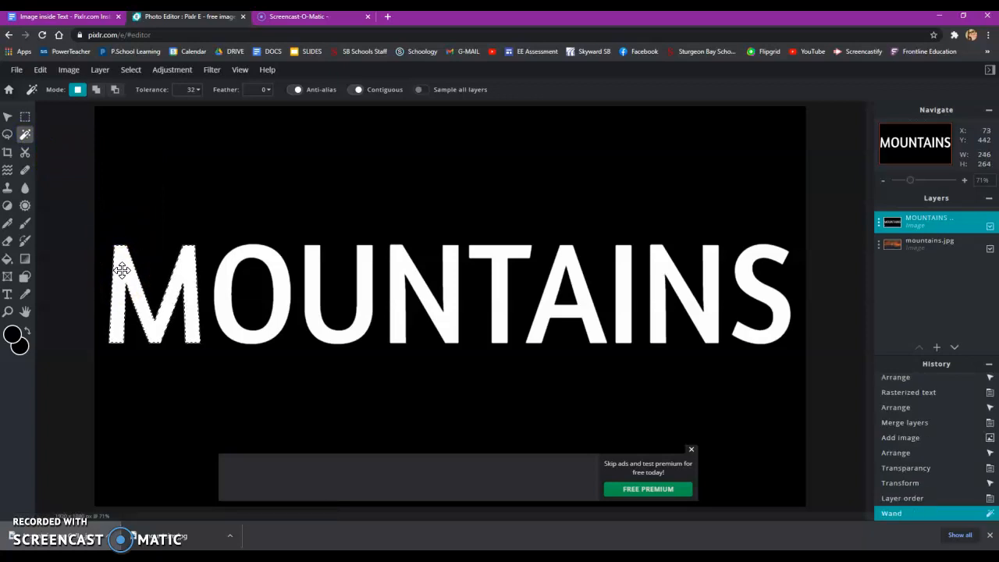
pyautogui.click(131, 275)
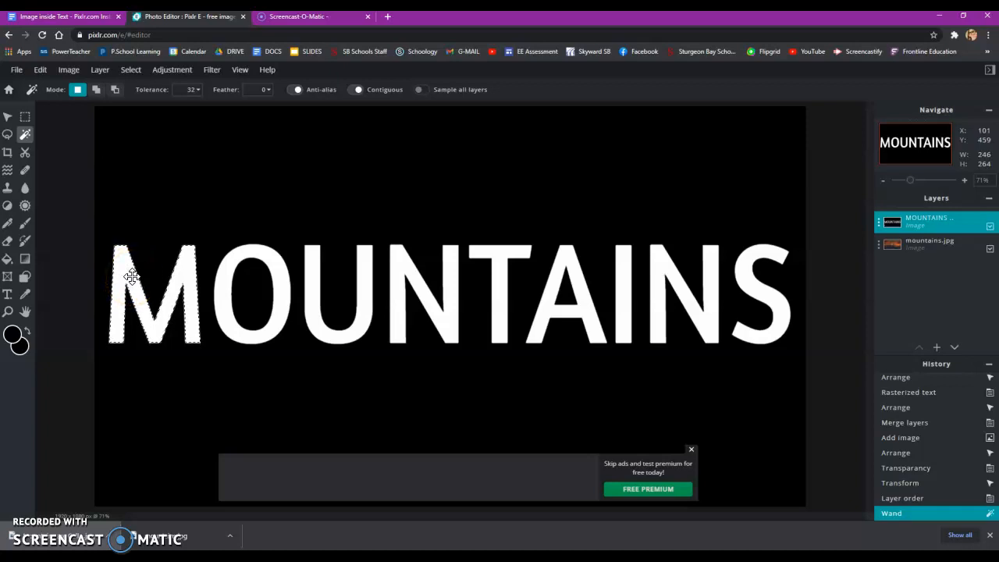
# - Add the remaining letters, O through S, of the word MOUNTAINS to the Wand selection
pyautogui.click(224, 297)
pyautogui.click(315, 305)
pyautogui.click(390, 315)
pyautogui.click(500, 315)
pyautogui.click(538, 322)
pyautogui.click(624, 323)
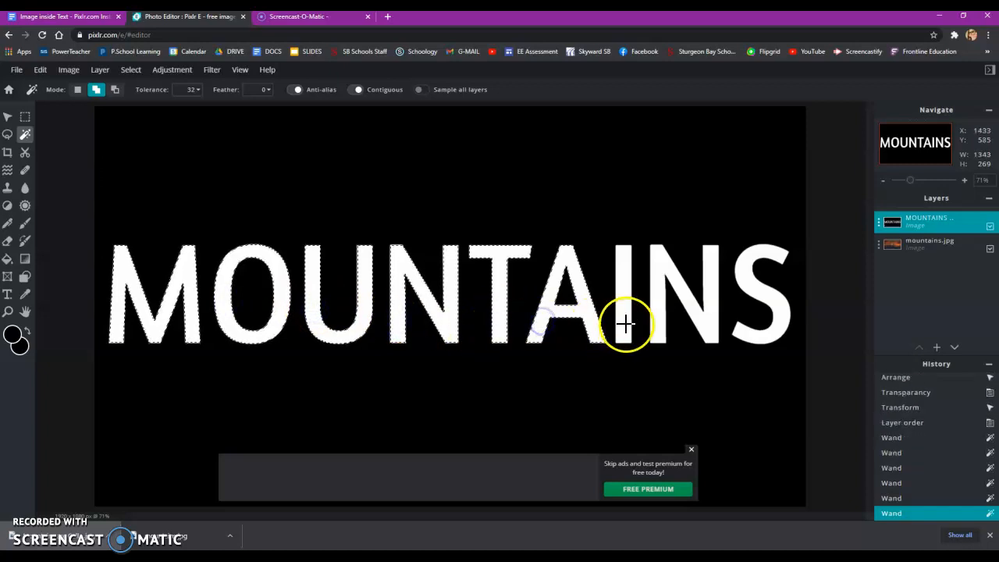
pyautogui.click(657, 322)
pyautogui.click(735, 330)
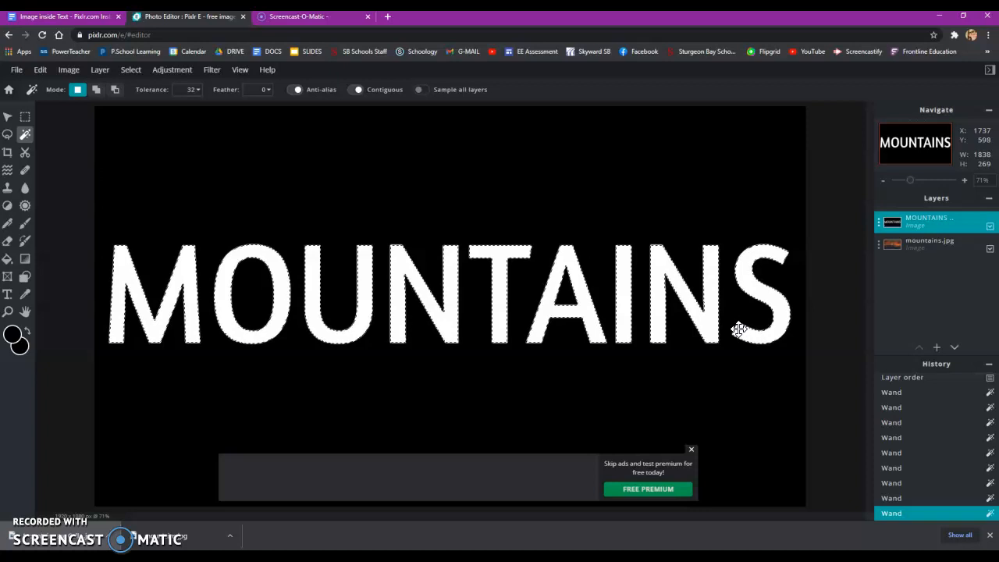
# - Dismiss the ad banner and clear the selected letters from the MOUNTAINS layer
pyautogui.click(691, 449)
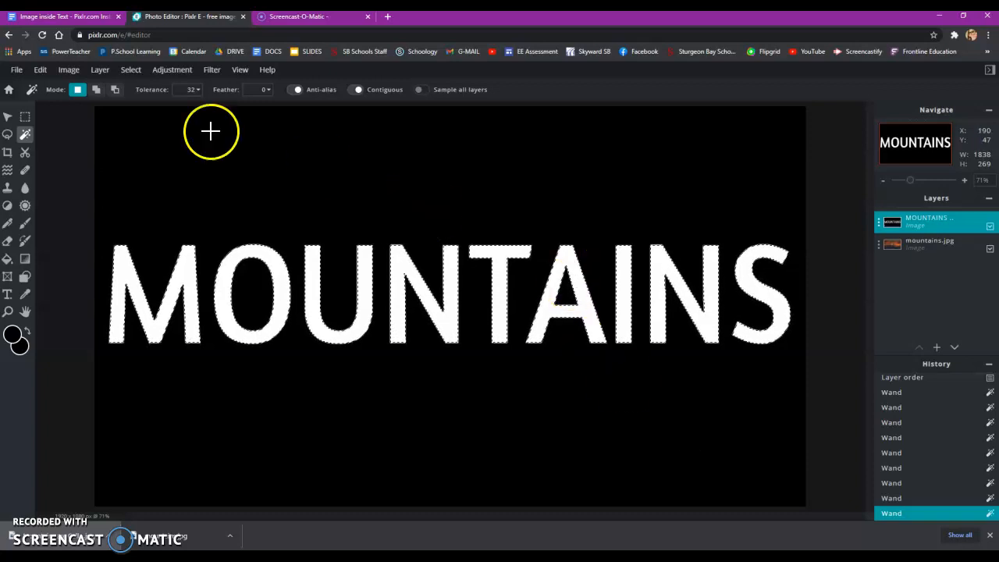
pyautogui.click(40, 71)
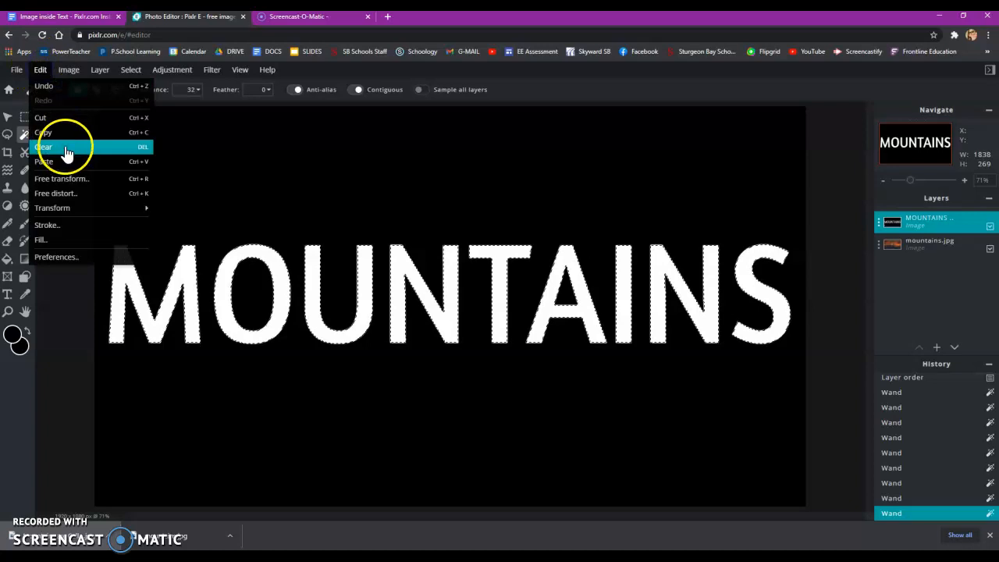
pyautogui.click(138, 151)
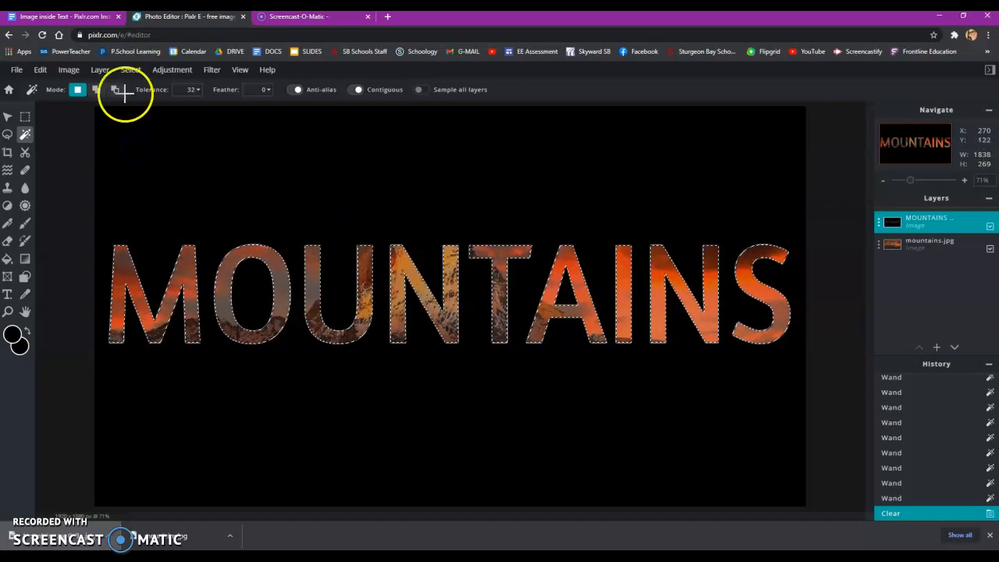
# - Check the instructions for restoring the image, and in Pixlr set the mountains.jpg layer's transparency back to 100
pyautogui.click(103, 19)
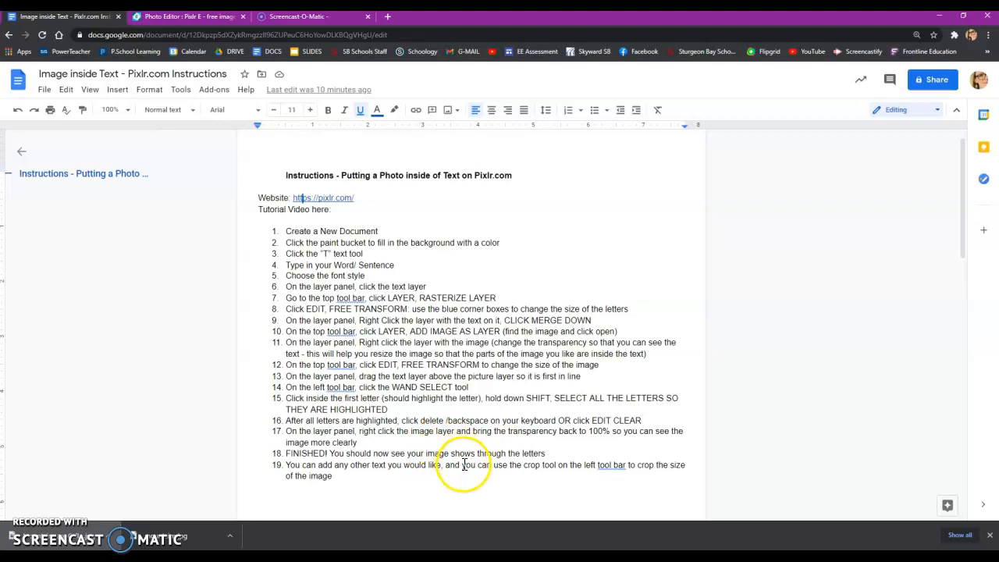
pyautogui.click(169, 18)
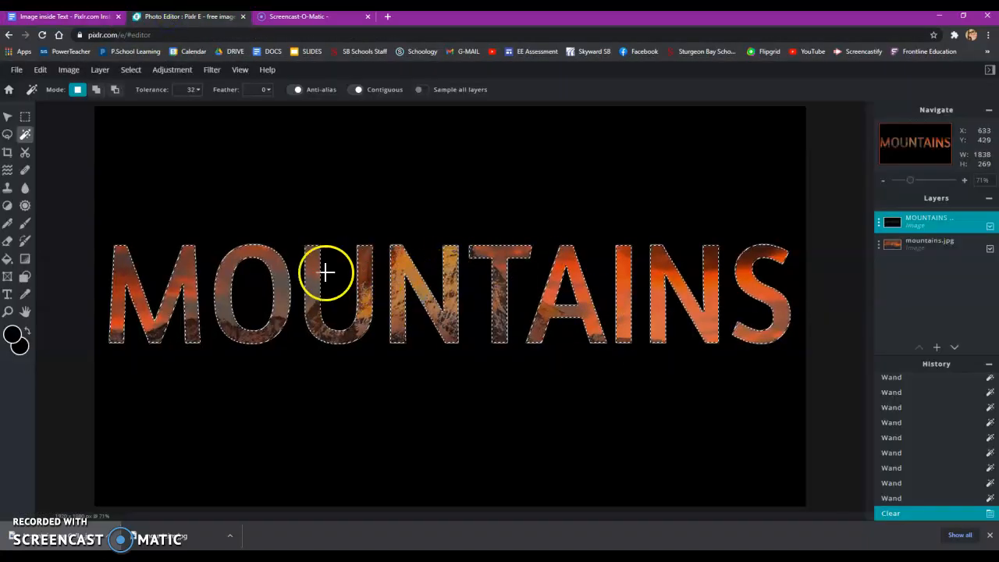
pyautogui.click(920, 248)
pyautogui.click(942, 254)
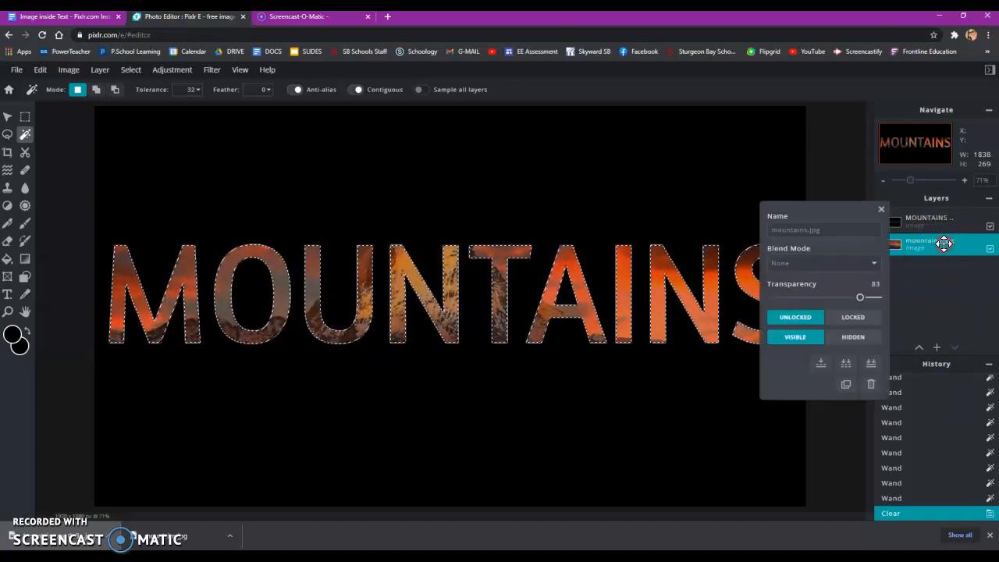
pyautogui.click(879, 290)
pyautogui.moveTo(860, 297); pyautogui.dragTo(895, 306)
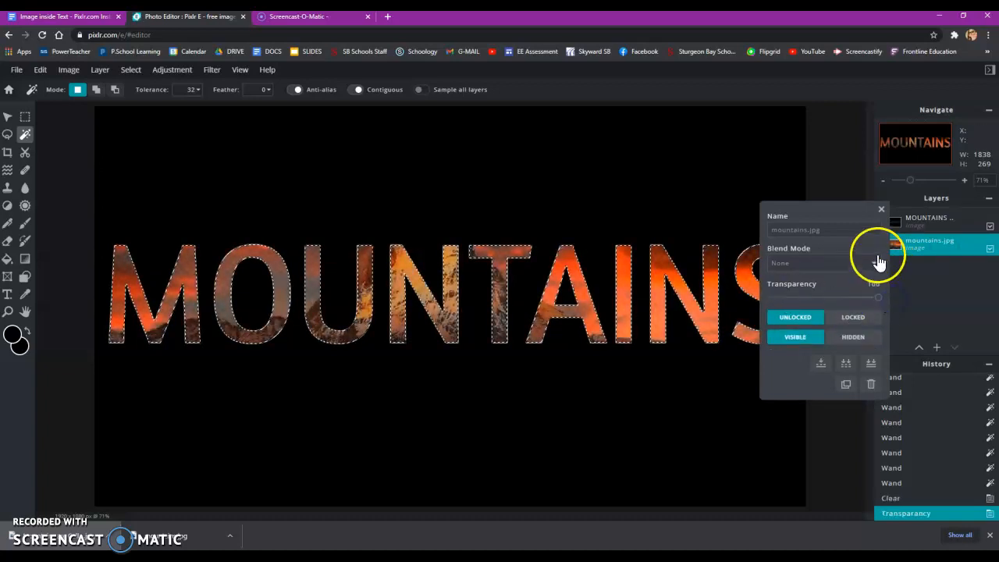
pyautogui.click(881, 210)
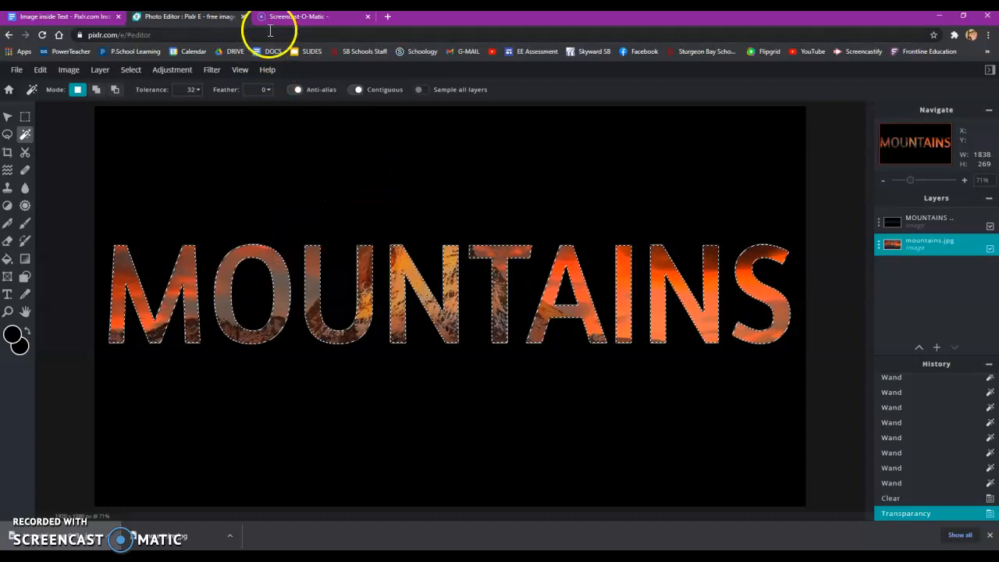
# - Review the remaining Google Docs instructions and the example design below them, and return to Pixlr
pyautogui.click(84, 17)
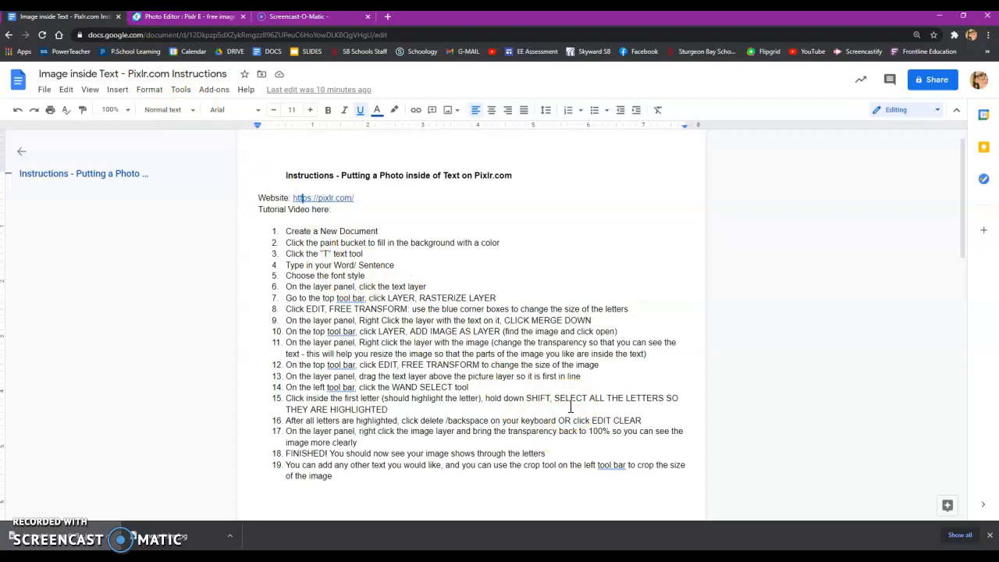
pyautogui.click(187, 17)
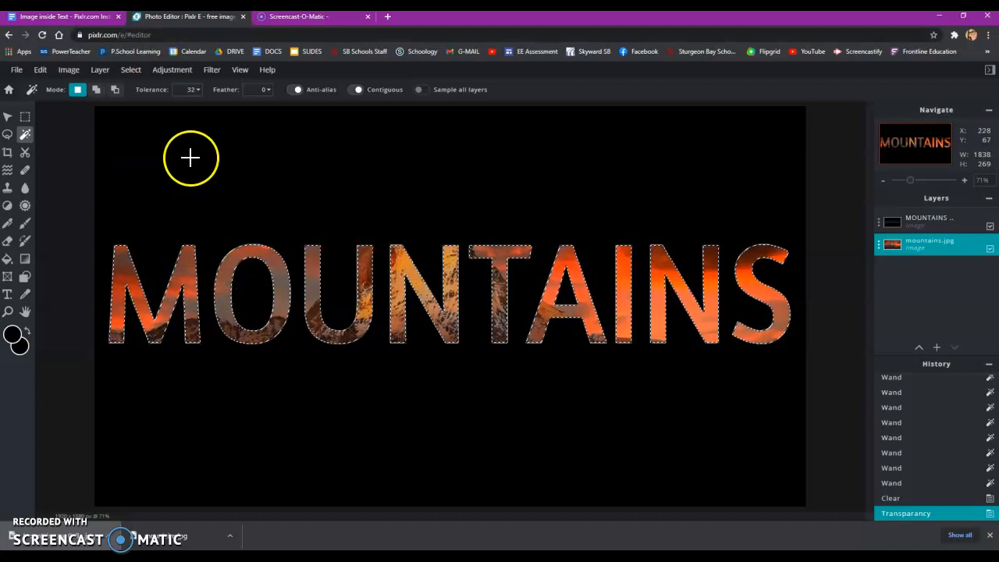
pyautogui.click(74, 17)
pyautogui.scroll(-7, 511, 367)
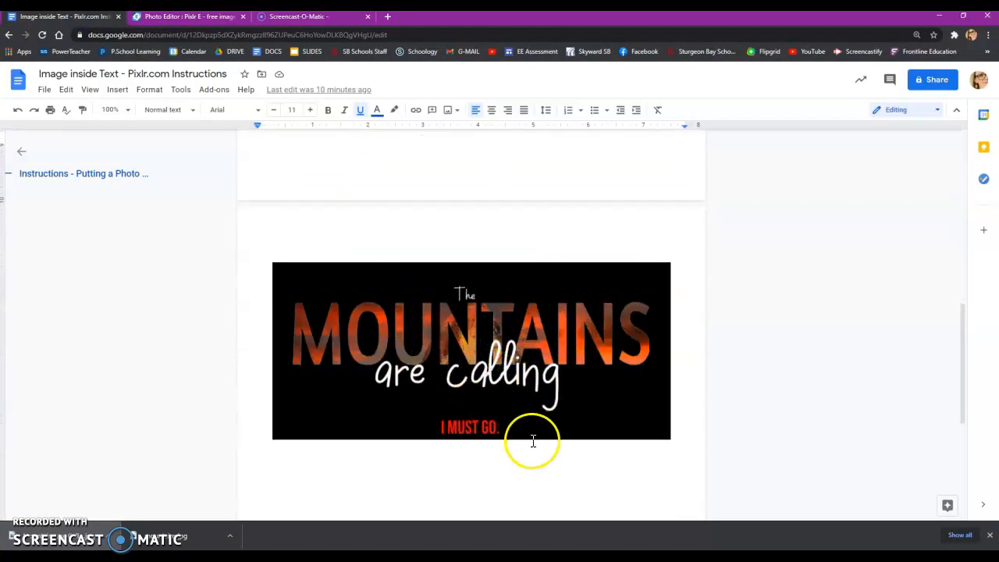
pyautogui.click(143, 23)
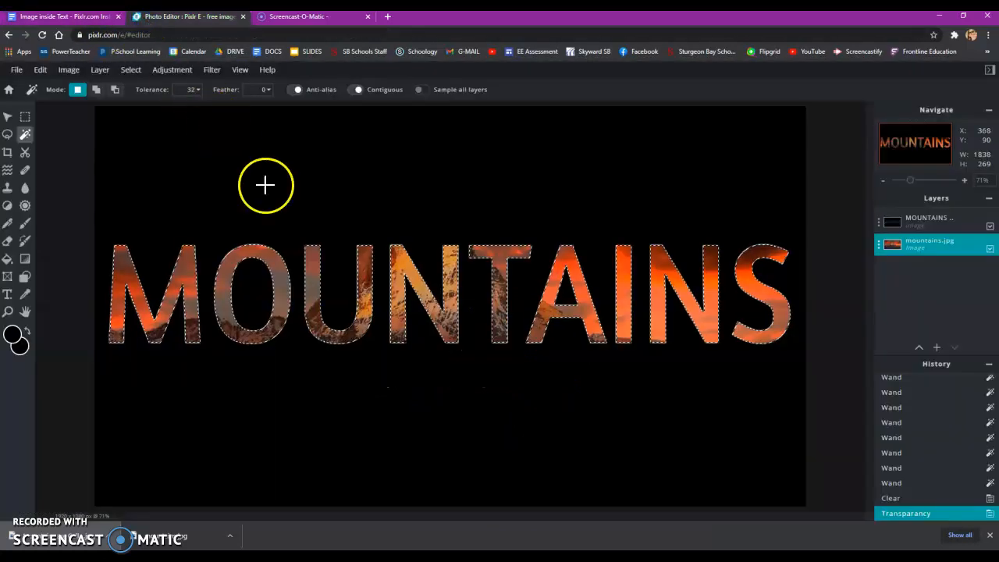
# - Add a text layer reading "The" and set its fill color to white
pyautogui.click(8, 298)
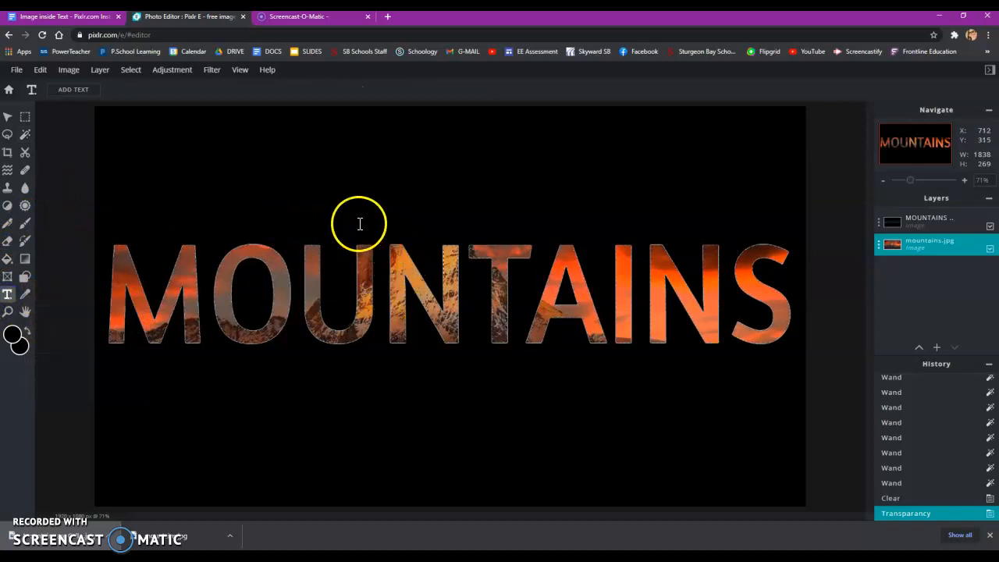
pyautogui.click(86, 92)
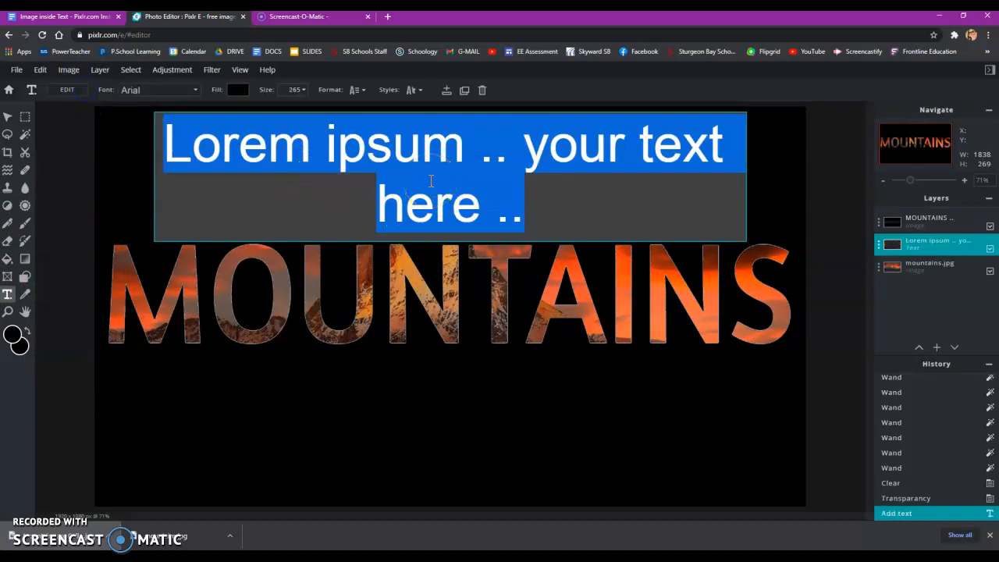
pyautogui.write('tH')
pyautogui.press('BackSpace')
pyautogui.press('BackSpace')
pyautogui.write('The')
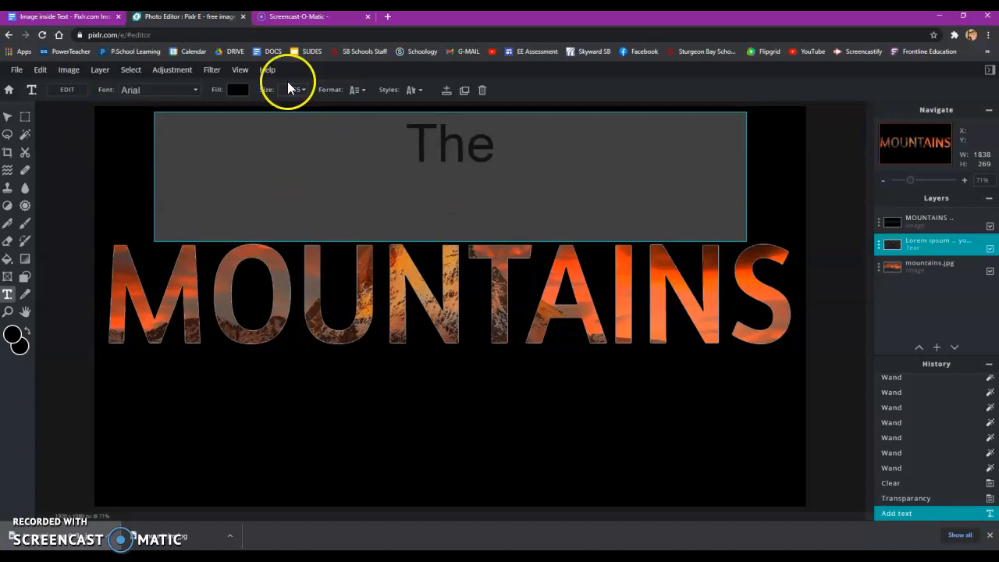
pyautogui.click(235, 89)
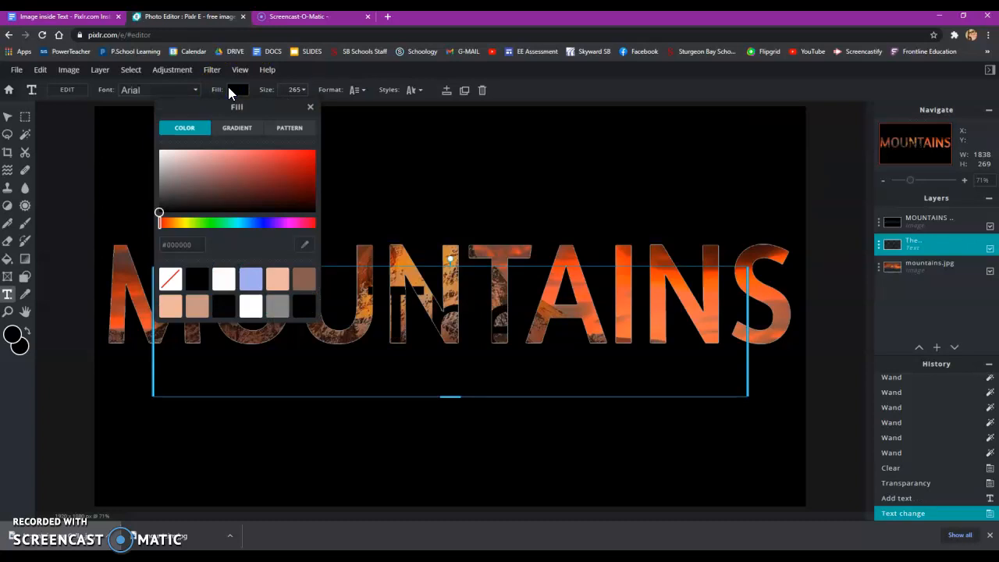
pyautogui.click(225, 280)
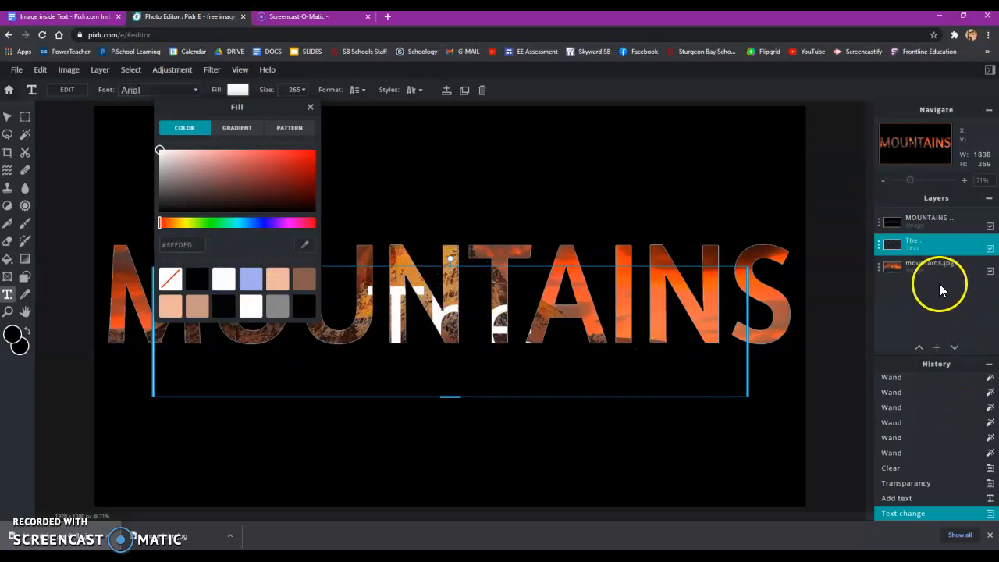
# - Bring the "The" text layer to the top of the layer stack and place the text above the word MOUNTAINS
pyautogui.moveTo(912, 246); pyautogui.dragTo(912, 216)
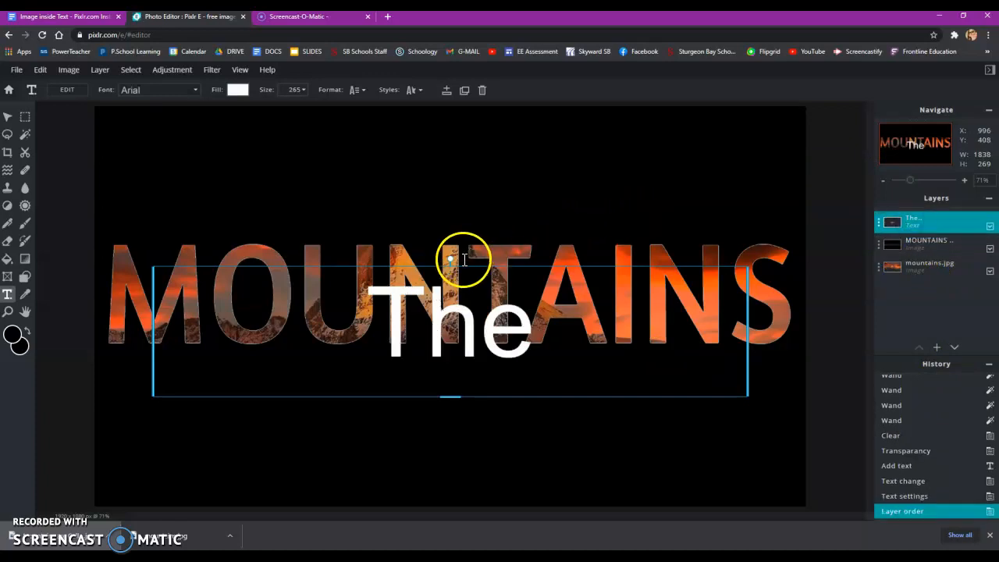
pyautogui.moveTo(470, 270); pyautogui.dragTo(466, 139)
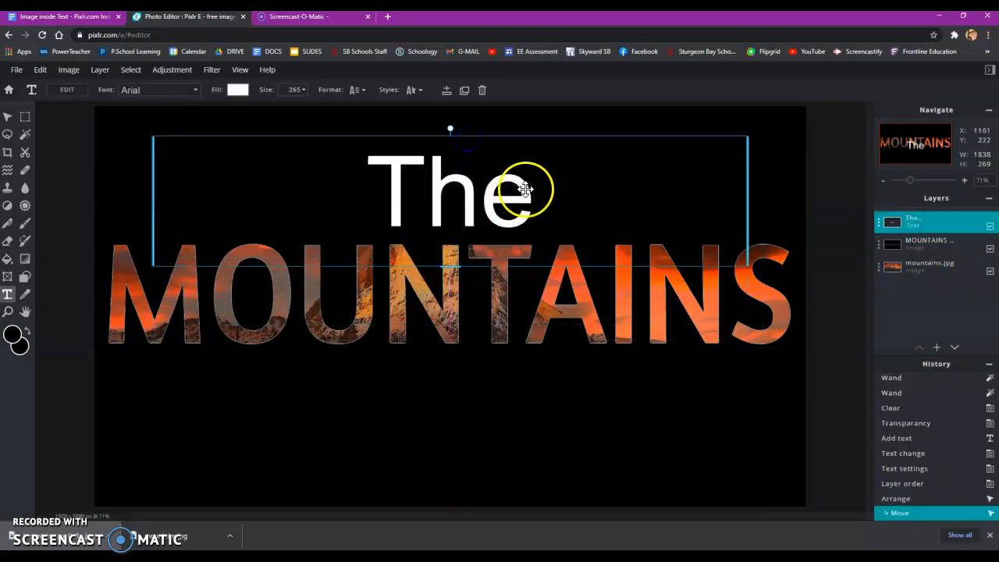
# - Change the font of the "The" text to a thin handwritten style and lower the text closer to MOUNTAINS
pyautogui.doubleClick(414, 175)
pyautogui.click(164, 93)
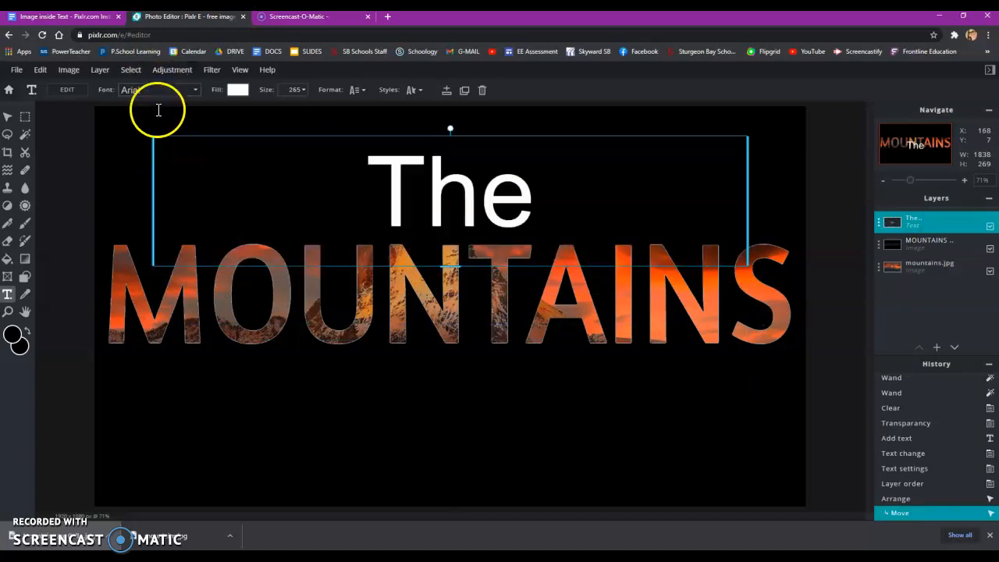
pyautogui.click(152, 93)
pyautogui.scroll(-10, 180, 227)
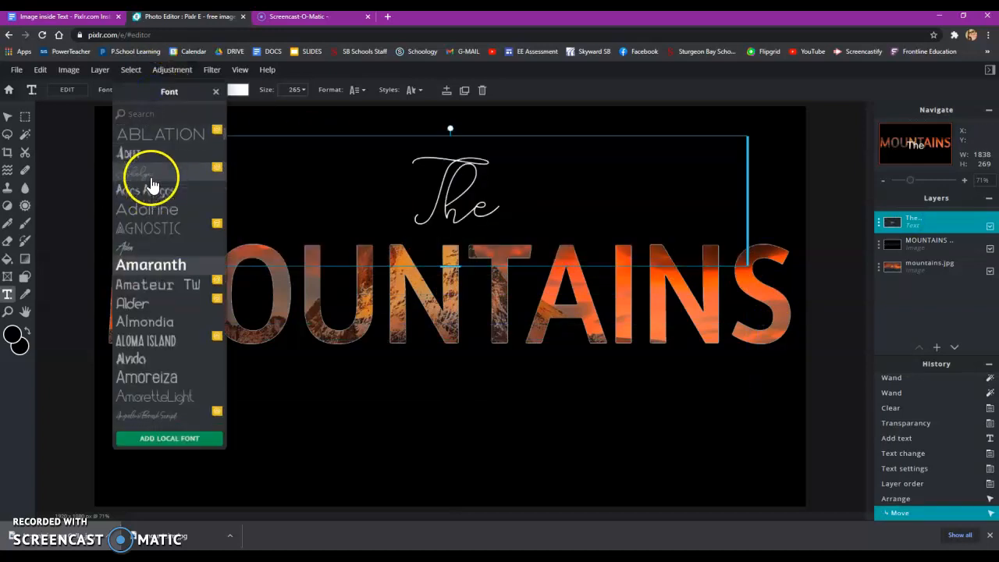
pyautogui.scroll(3, 195, 253)
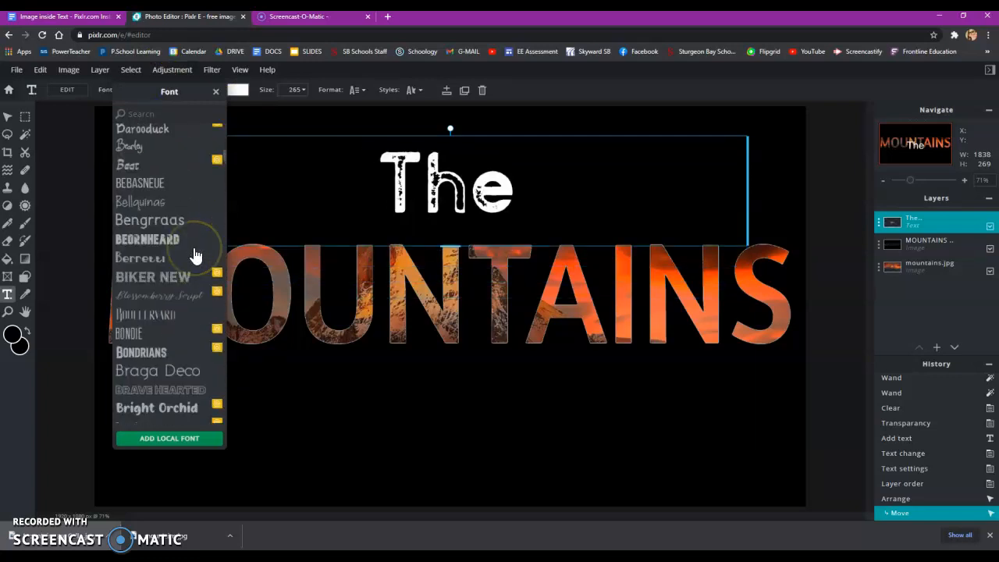
pyautogui.click(158, 152)
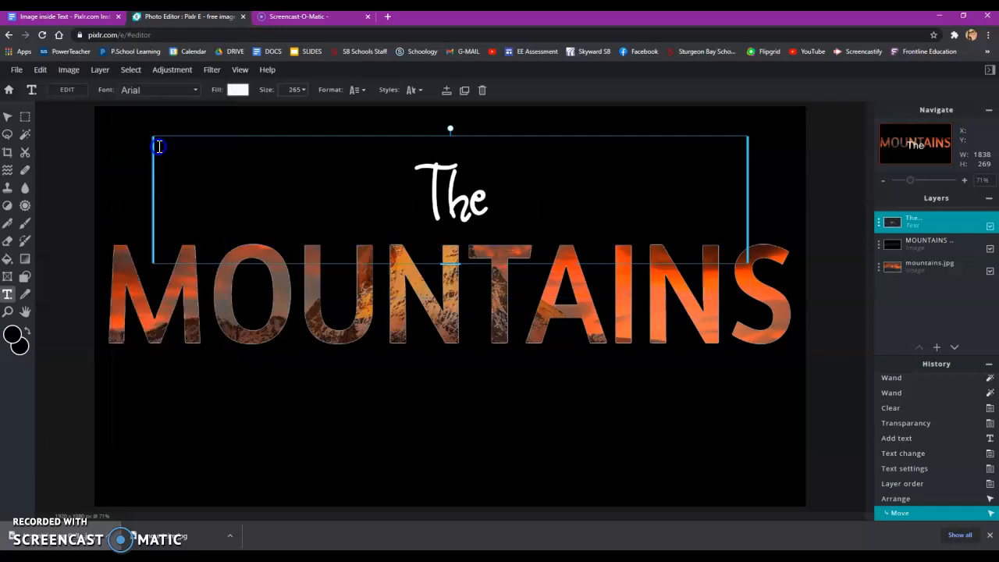
pyautogui.moveTo(484, 138)
pyautogui.mouseDown()
pyautogui.moveTo(489, 152)
pyautogui.moveTo(476, 153)
pyautogui.mouseUp()
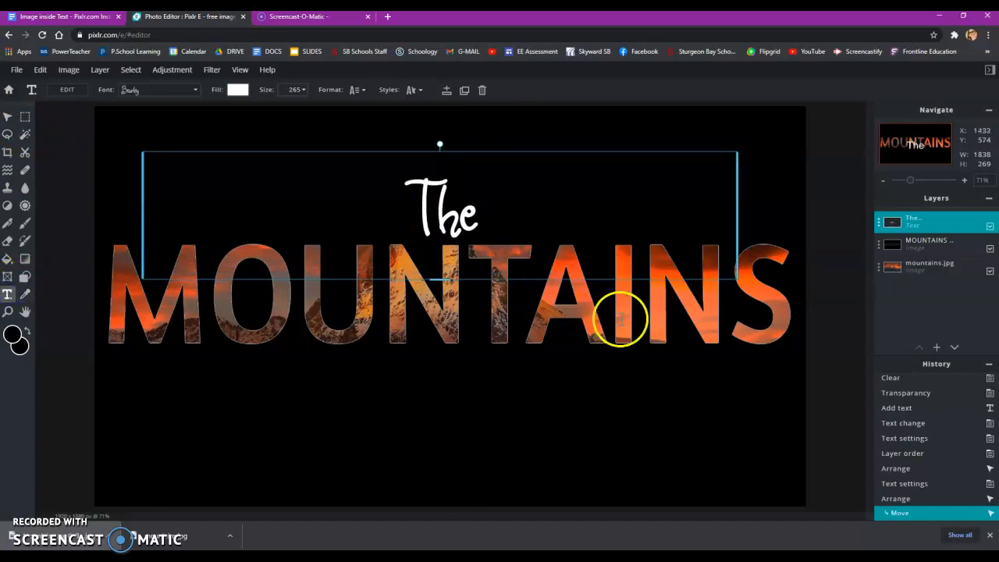
pyautogui.click(704, 413)
# - Add a text layer reading "are calling..." and set its fill color to white
pyautogui.click(434, 372)
pyautogui.click(590, 328)
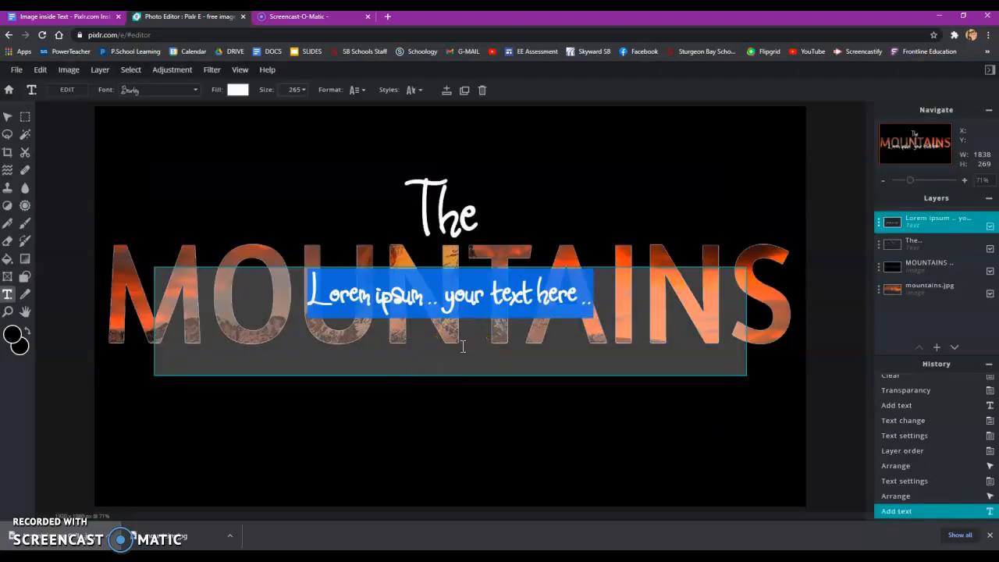
pyautogui.write('are calling..')
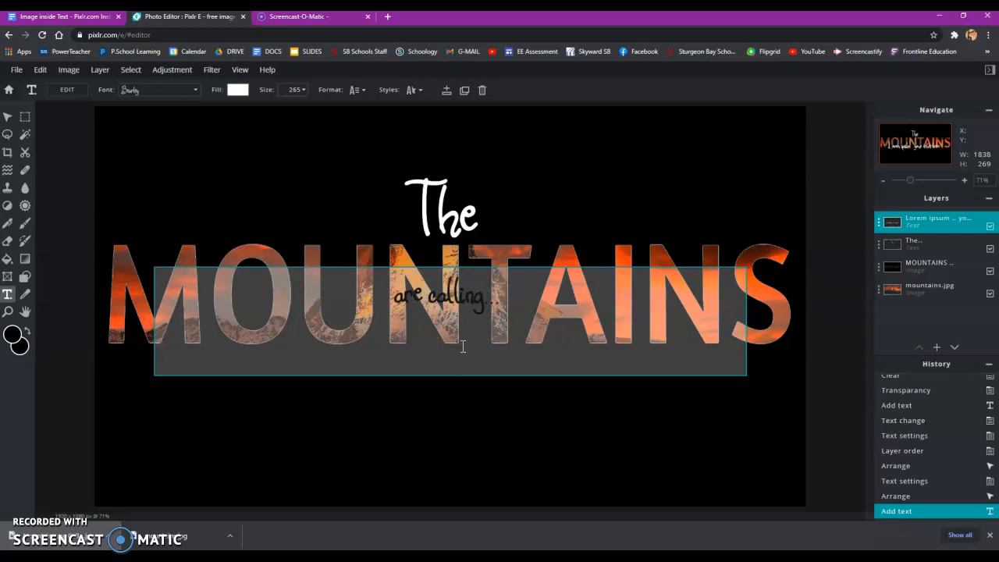
pyautogui.moveTo(481, 297); pyautogui.dragTo(389, 290)
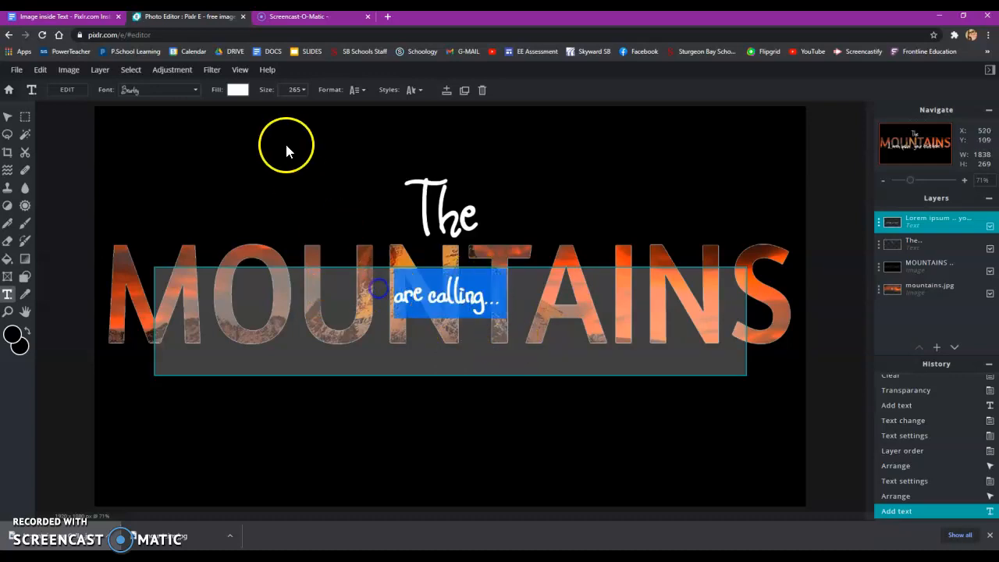
pyautogui.click(238, 90)
pyautogui.click(224, 279)
pyautogui.click(471, 173)
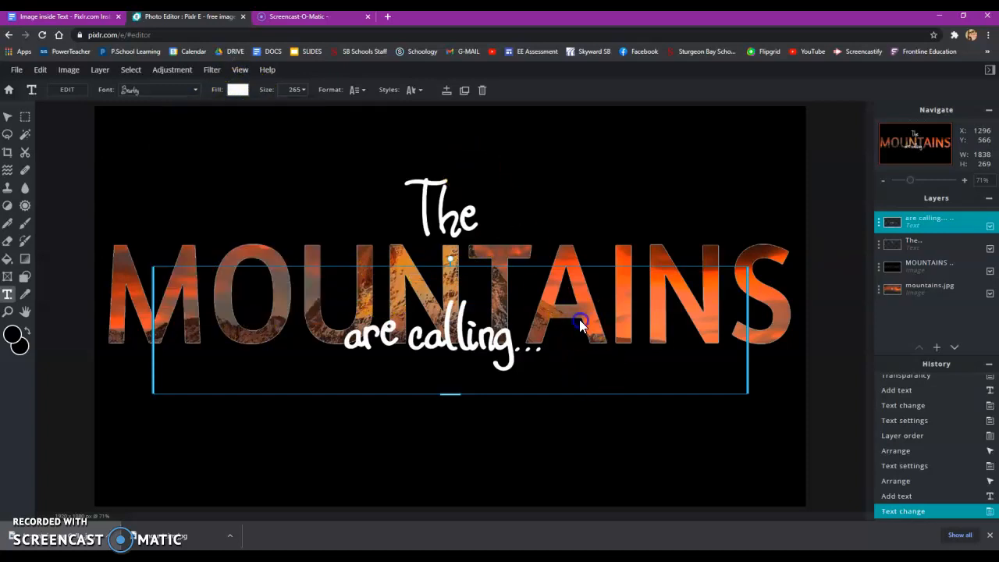
# - Move "are calling..." down to the lower edge of MOUNTAINS and center "The" so it slightly overlaps the word's upper edge
pyautogui.moveTo(528, 281); pyautogui.dragTo(537, 304)
pyautogui.moveTo(552, 377)
pyautogui.mouseDown()
pyautogui.moveTo(535, 373)
pyautogui.moveTo(543, 375)
pyautogui.mouseUp()
pyautogui.click(486, 263)
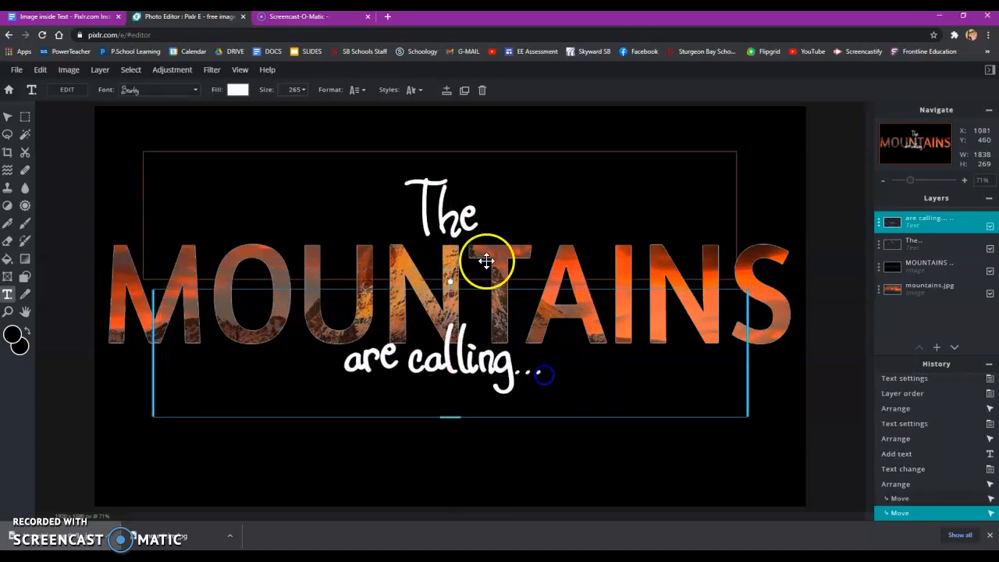
pyautogui.moveTo(446, 216)
pyautogui.mouseDown()
pyautogui.moveTo(421, 209)
pyautogui.moveTo(444, 227)
pyautogui.moveTo(422, 241)
pyautogui.moveTo(395, 227)
pyautogui.moveTo(196, 225)
pyautogui.moveTo(458, 260)
pyautogui.moveTo(486, 231)
pyautogui.moveTo(442, 216)
pyautogui.moveTo(453, 234)
pyautogui.mouseUp()
pyautogui.click(729, 507)
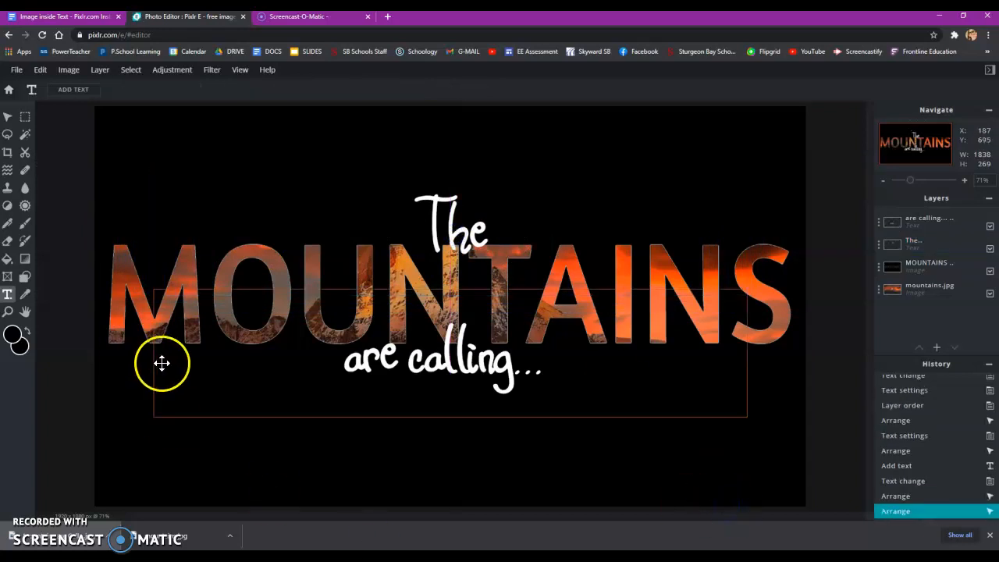
# - Add a text layer reading "I must go." and give it a dark orange fill that matches the mountain photo
pyautogui.click(66, 95)
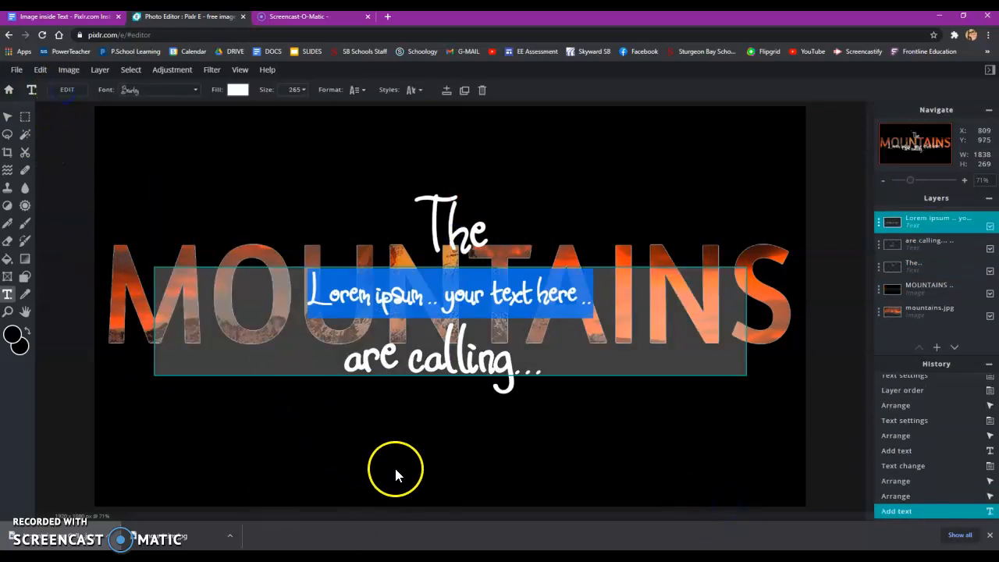
pyautogui.write('I must go')
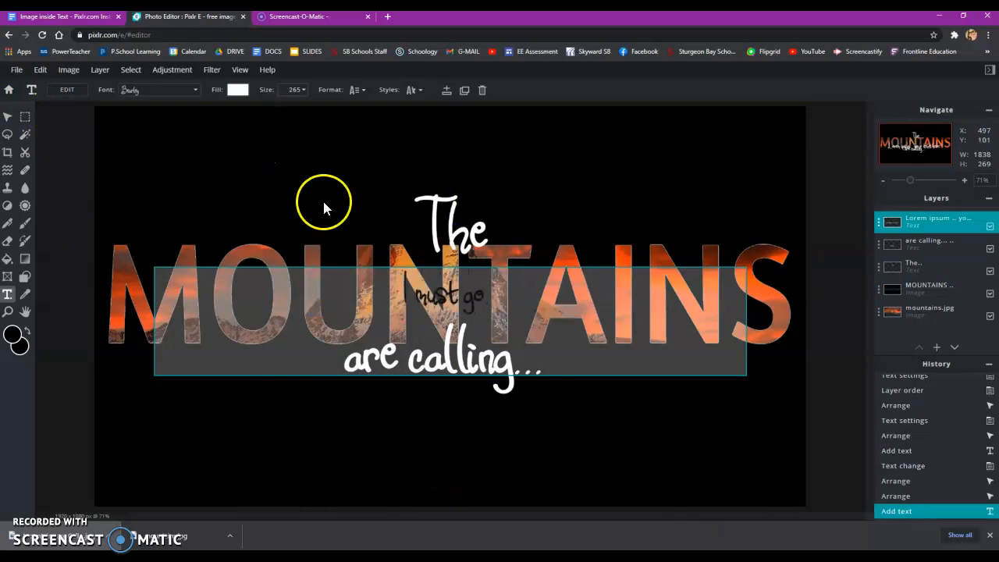
pyautogui.moveTo(398, 294); pyautogui.dragTo(489, 300)
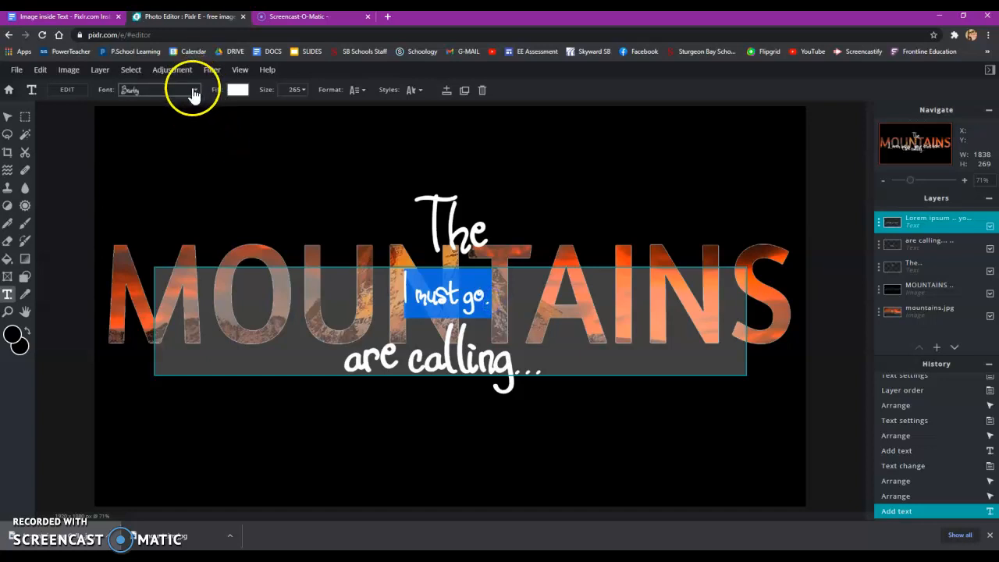
pyautogui.click(238, 90)
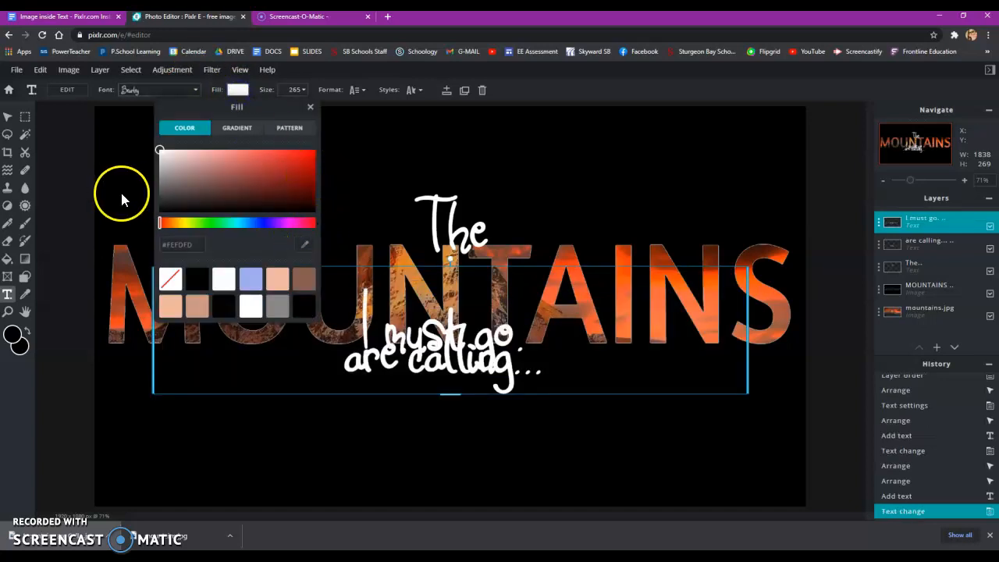
pyautogui.moveTo(158, 223); pyautogui.dragTo(165, 226)
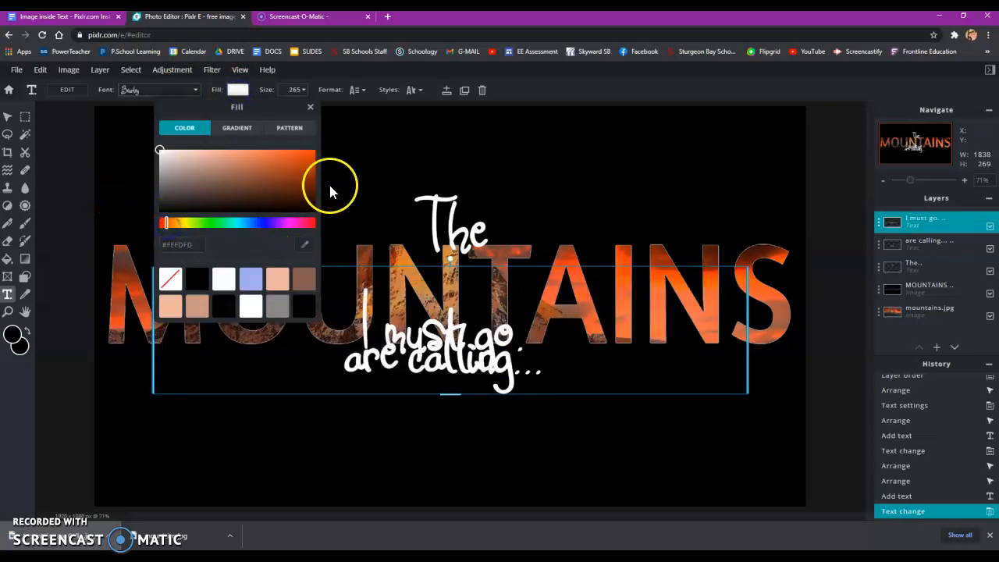
pyautogui.click(314, 181)
pyautogui.click(458, 334)
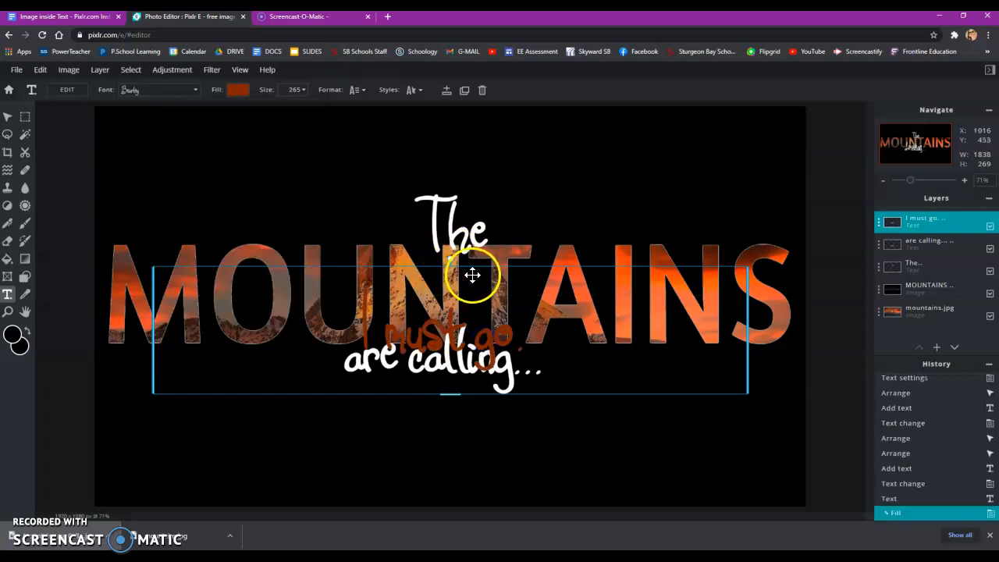
# - Place the "I must go." text below "are calling...", roughly centered near the lower edge of the canvas
pyautogui.moveTo(583, 376); pyautogui.dragTo(601, 502)
pyautogui.click(591, 442)
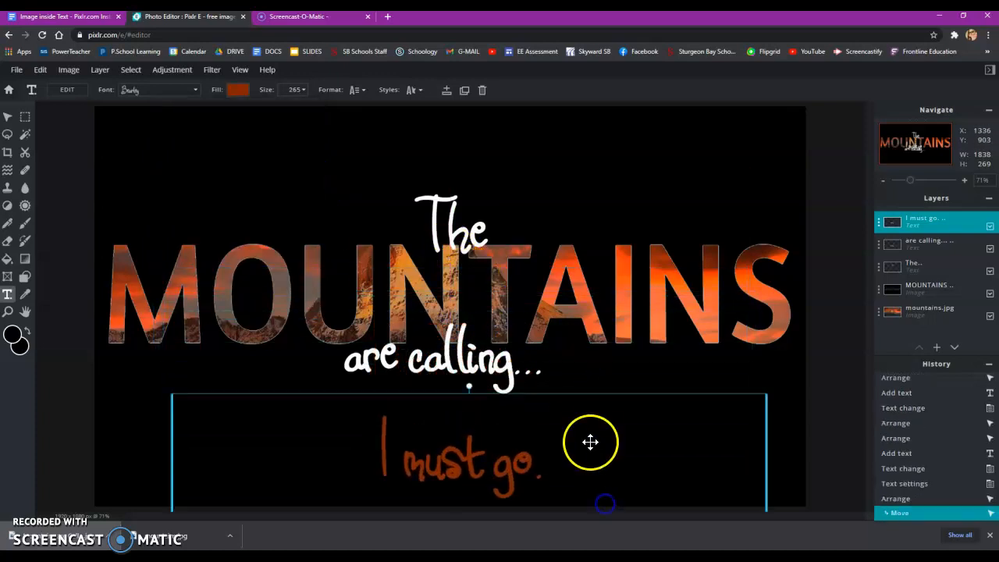
pyautogui.moveTo(582, 441); pyautogui.dragTo(575, 437)
pyautogui.click(731, 409)
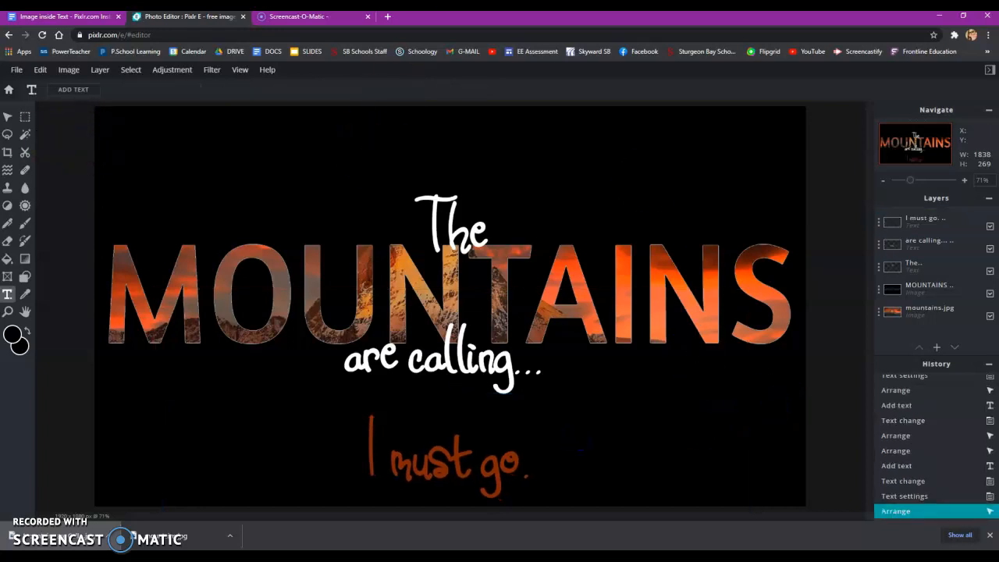
pyautogui.moveTo(460, 472); pyautogui.dragTo(464, 468)
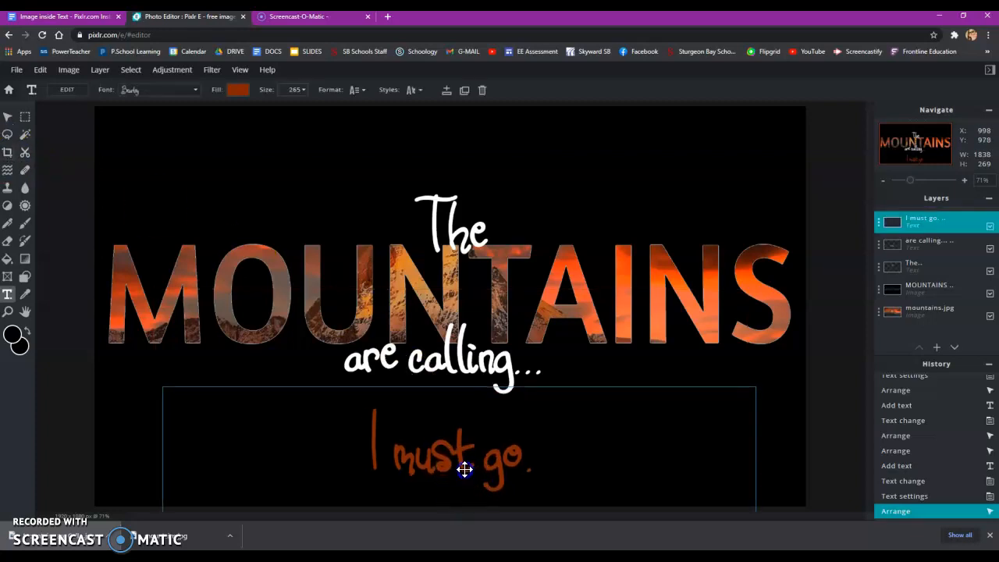
# - Crop the empty black space above and below the text to make the image 1920 by 919 pixels
pyautogui.click(7, 152)
pyautogui.moveTo(444, 102)
pyautogui.mouseDown()
pyautogui.moveTo(477, 176)
pyautogui.moveTo(452, 106)
pyautogui.mouseUp()
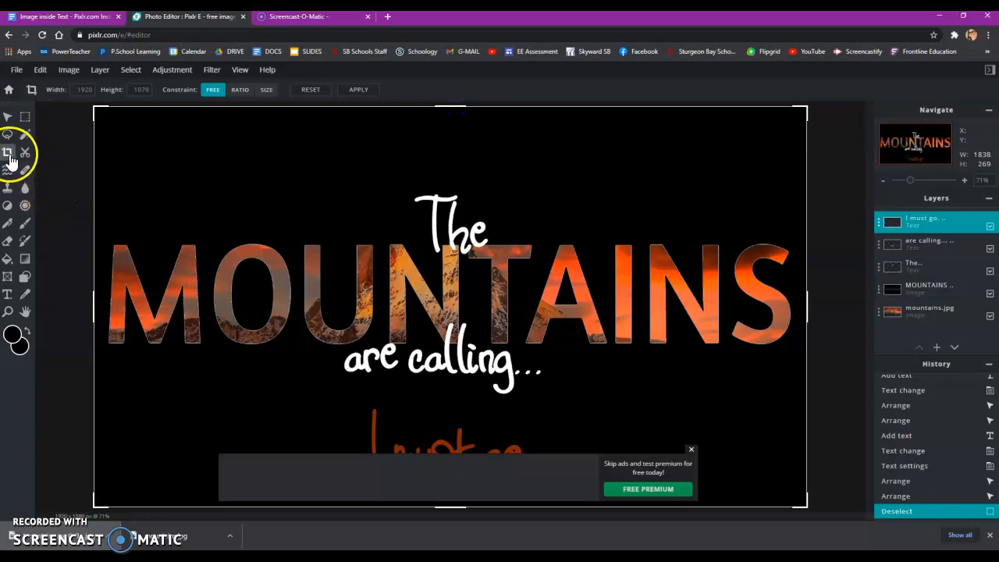
pyautogui.moveTo(447, 111); pyautogui.dragTo(465, 159)
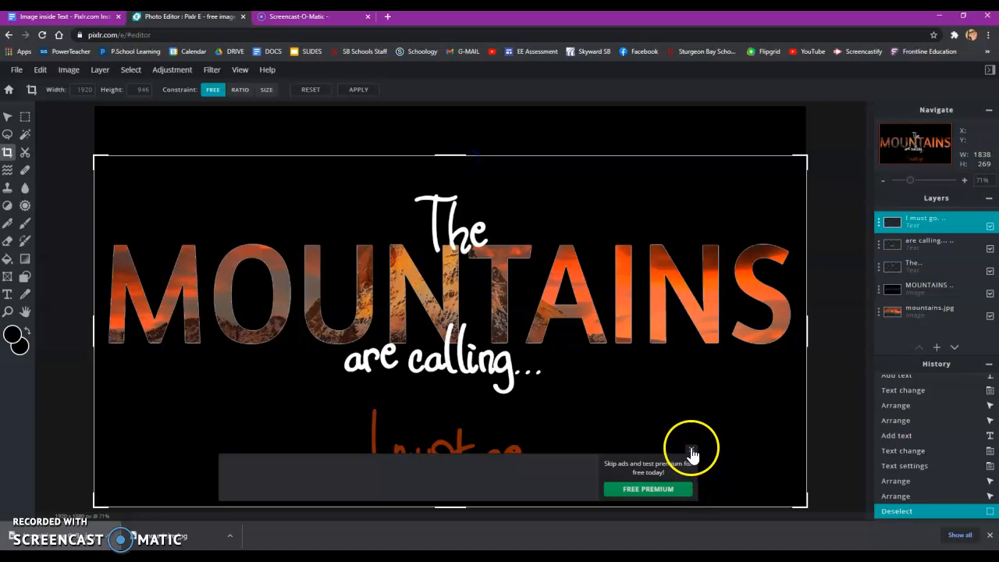
pyautogui.click(691, 452)
pyautogui.moveTo(458, 506); pyautogui.dragTo(458, 496)
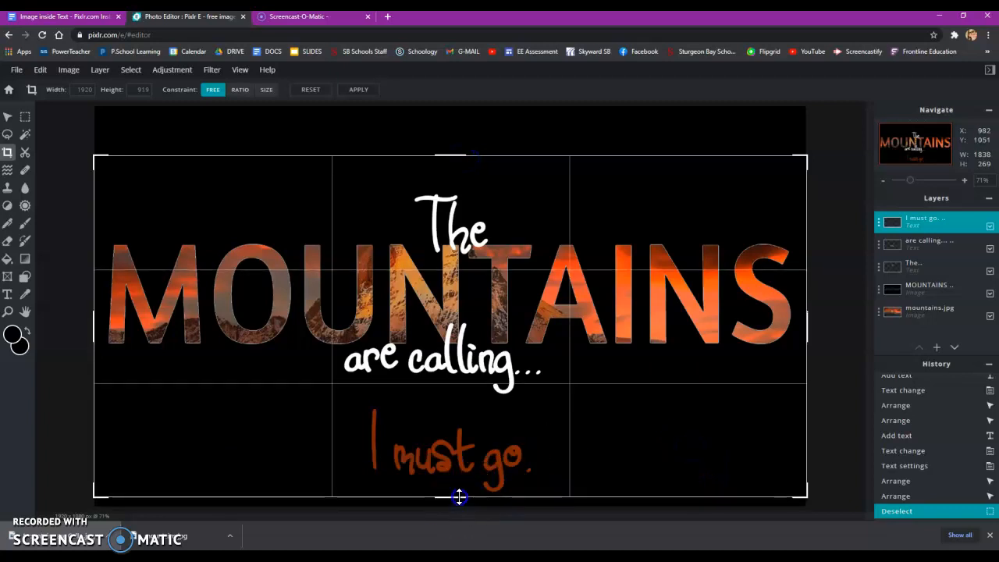
pyautogui.click(352, 92)
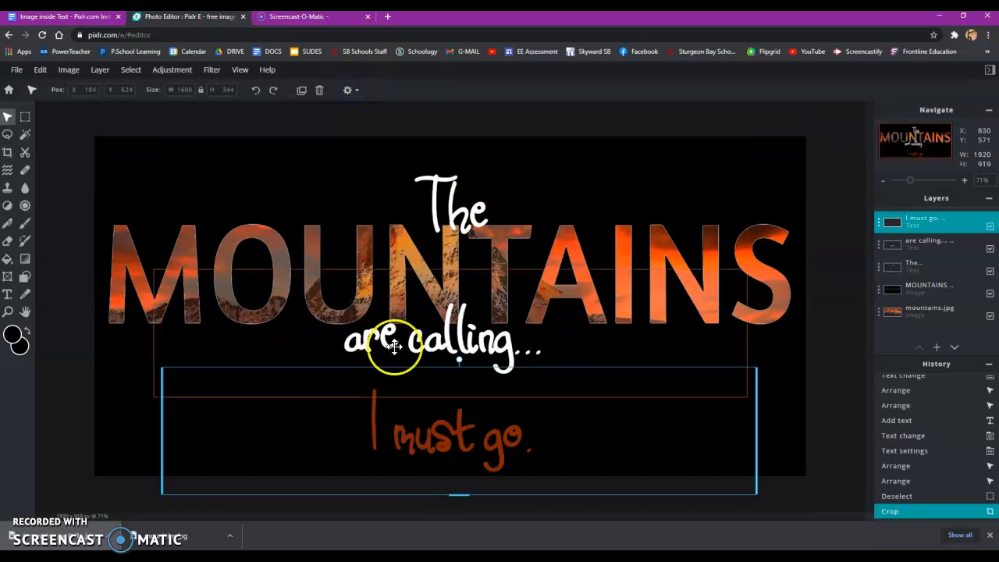
pyautogui.click(829, 352)
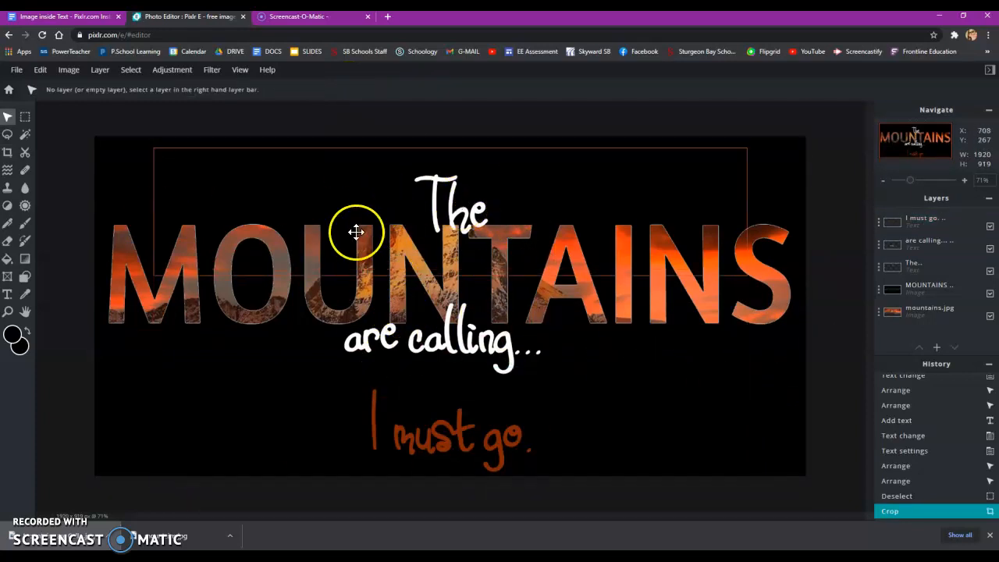
# - Save the design as a high-quality JPG named "Text and Image Project - " followed by the author's surname
pyautogui.click(16, 71)
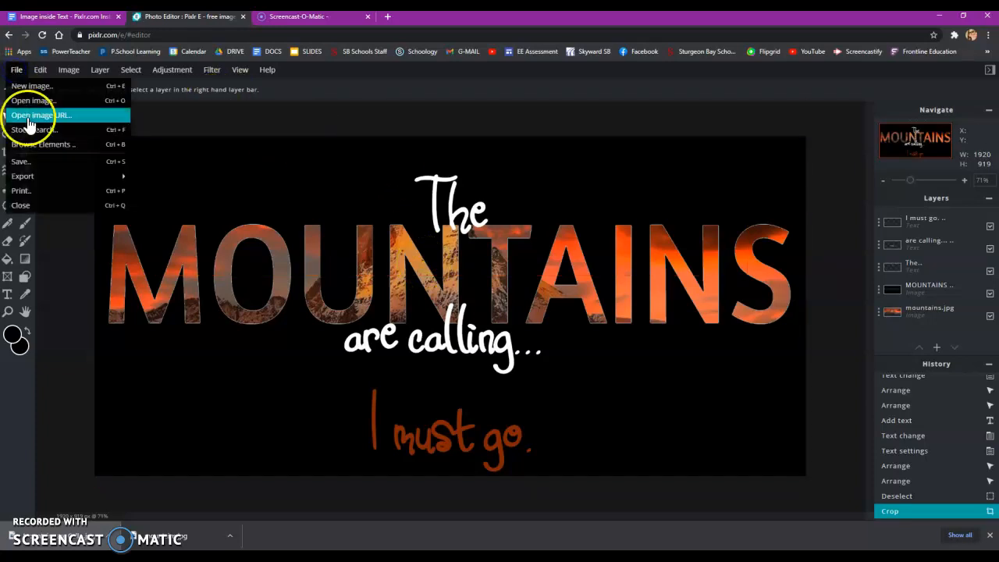
pyautogui.click(43, 162)
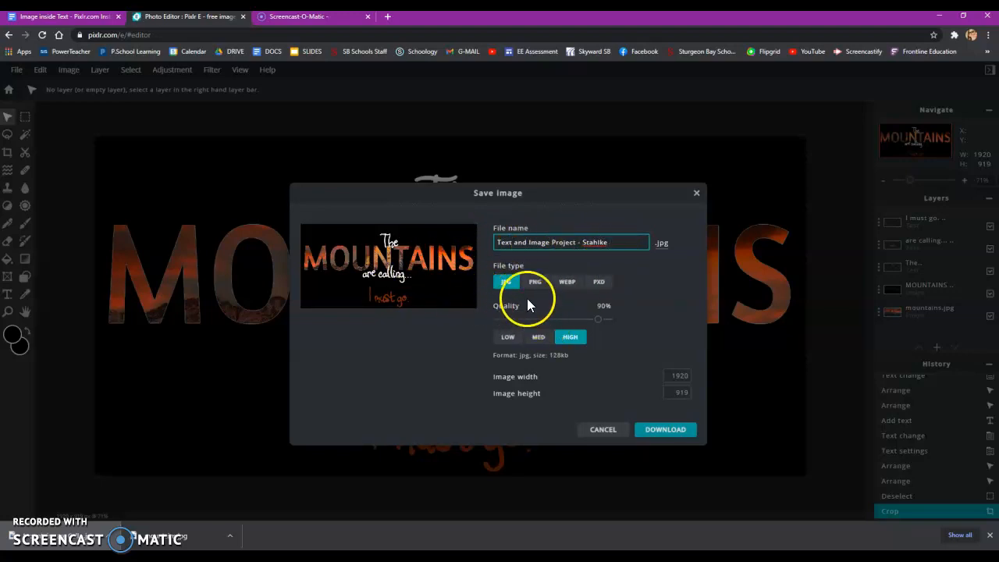
pyautogui.click(667, 430)
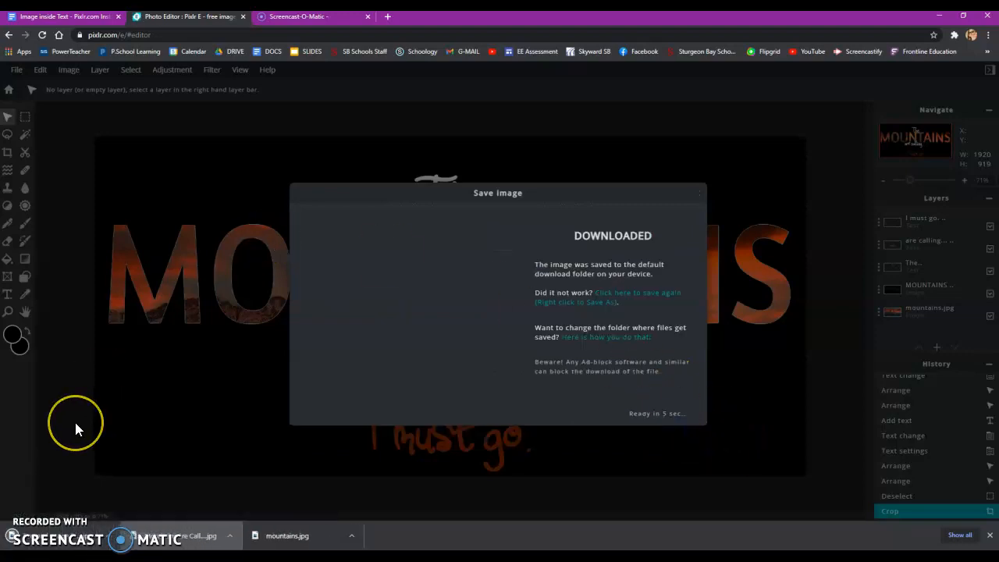
# - Open the downloaded JPG in the photo viewer to check it, and close both the viewer and the save dialog
pyautogui.click(63, 538)
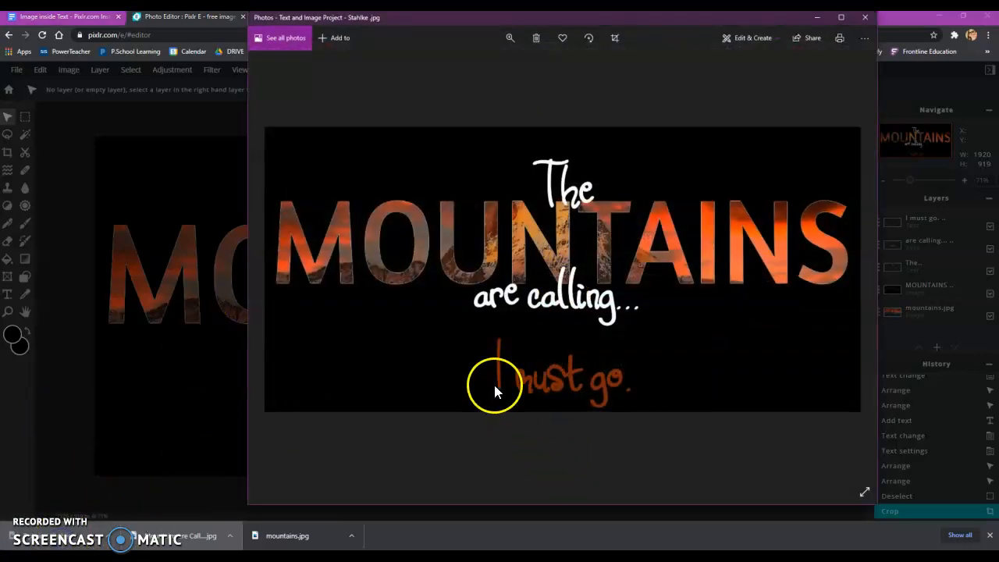
pyautogui.rightClick(431, 316)
pyautogui.click(428, 315)
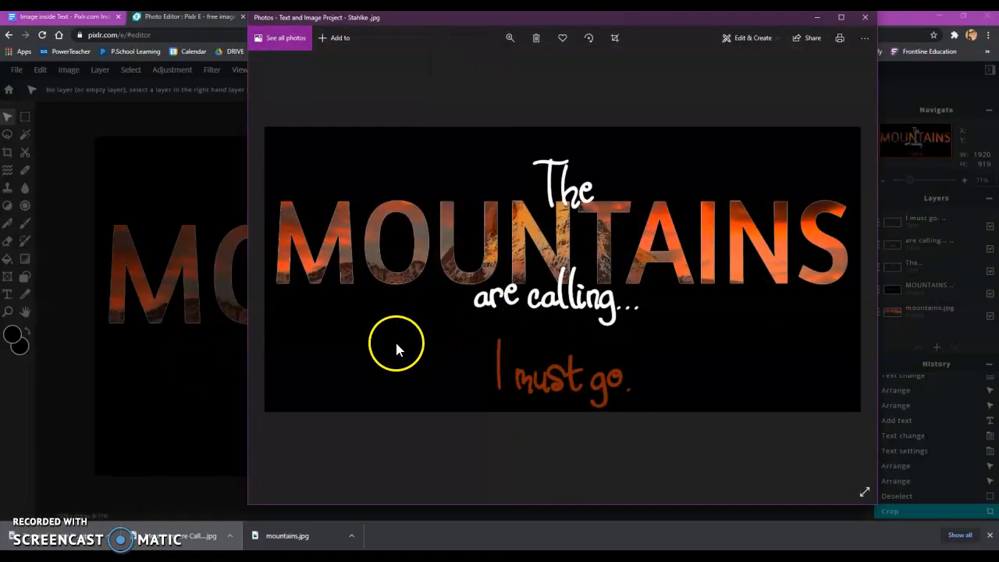
pyautogui.click(867, 18)
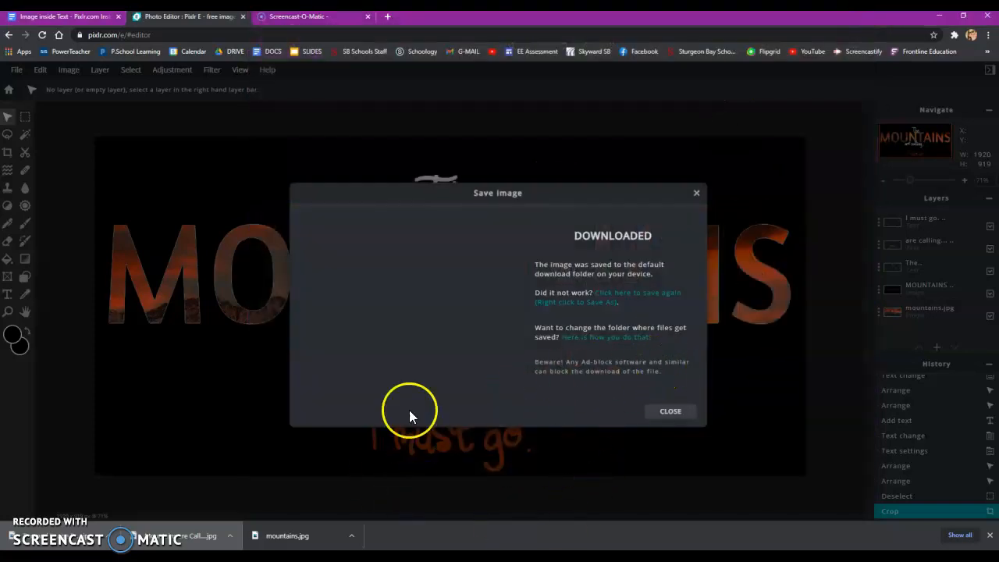
pyautogui.click(696, 195)
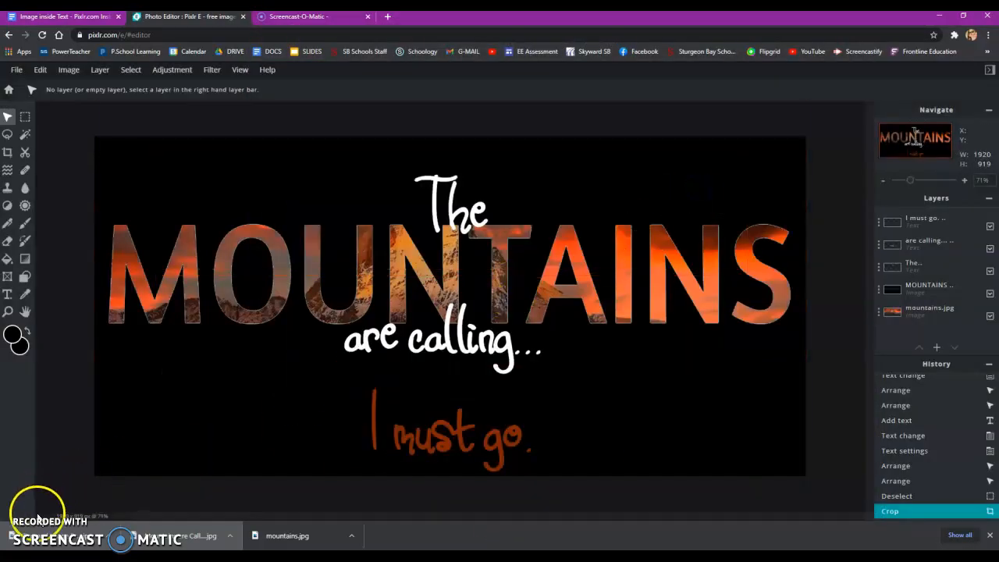